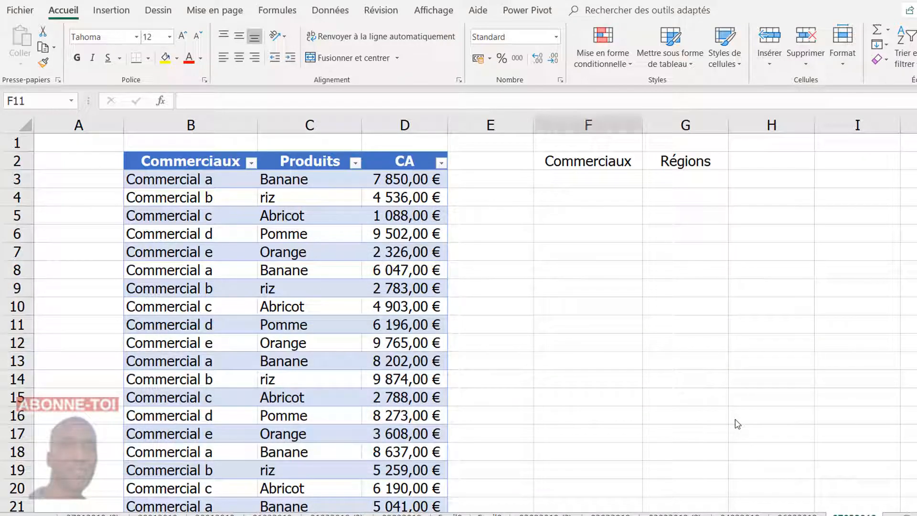
Examine the sales table's Commerciaux, Produits and CA columns, including the list of distinct salespeople in the Commerciaux filter.
left_click(415, 310)
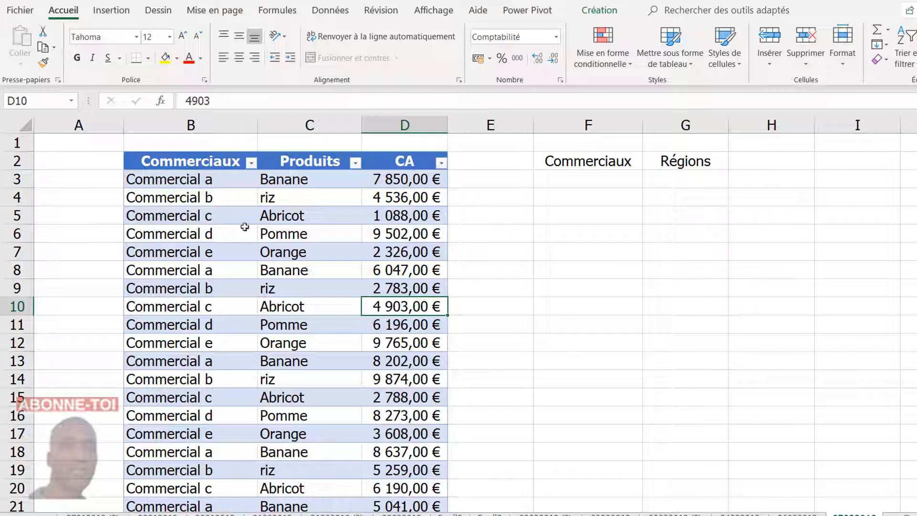
left_click(231, 198)
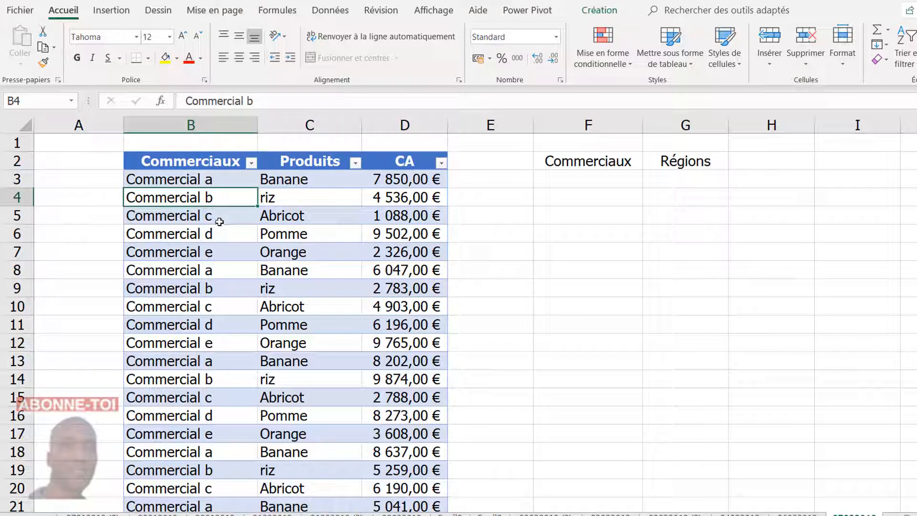
left_click(252, 164)
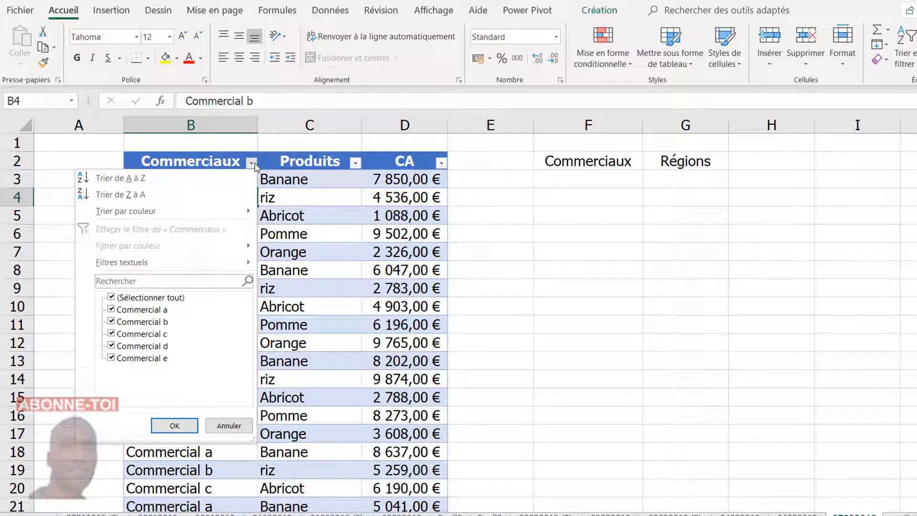
left_click(366, 227)
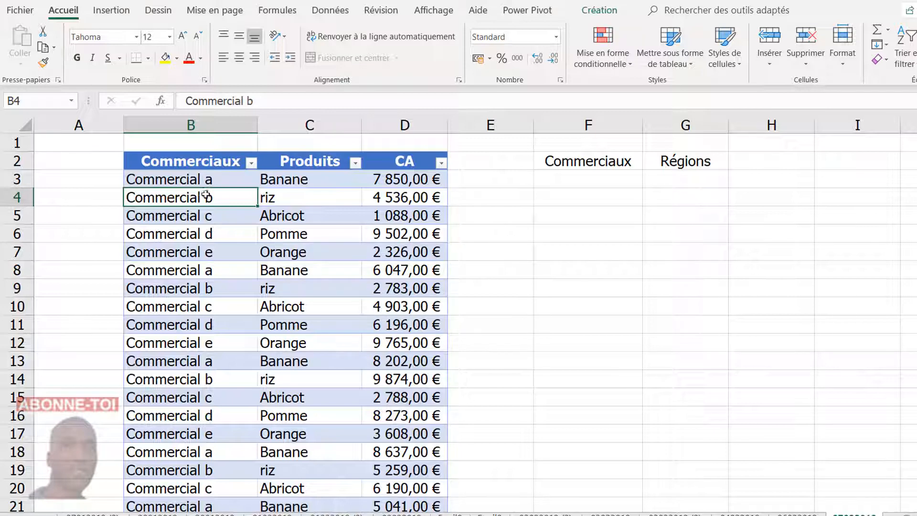
left_click_drag(205, 216, 206, 325)
left_click_drag(311, 216, 334, 323)
left_click_drag(405, 216, 406, 310)
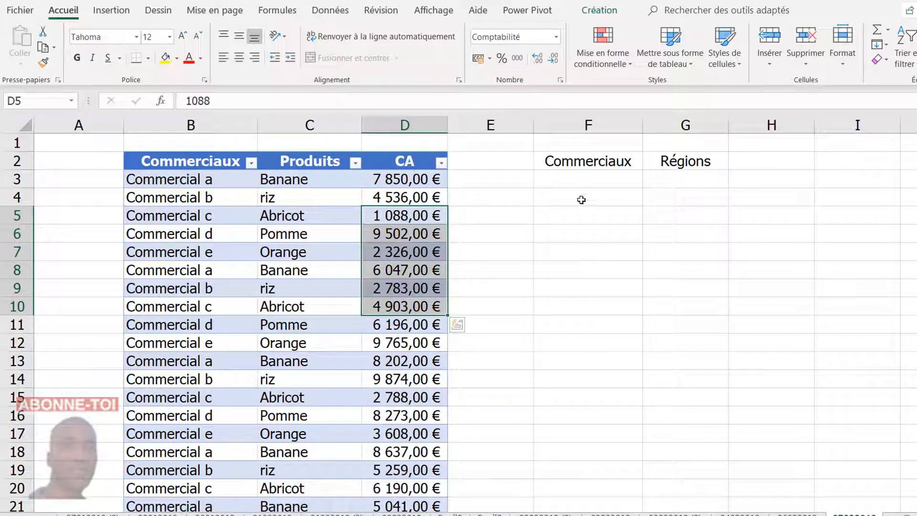
Copy the entries Commercial a to Commercial e from B3:B7 into the second Commerciaux column, starting at F3.
left_click(582, 184)
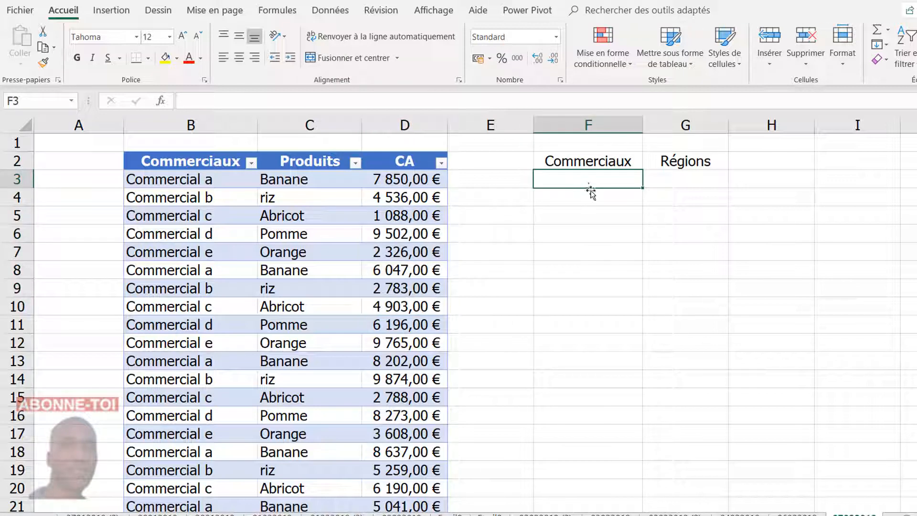
left_click_drag(596, 181, 589, 268)
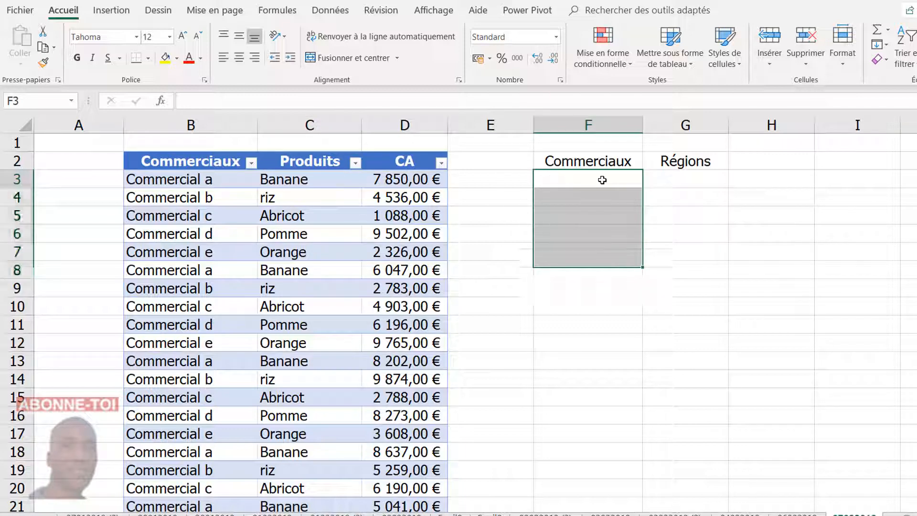
left_click_drag(598, 178, 596, 275)
left_click_drag(226, 182, 223, 253)
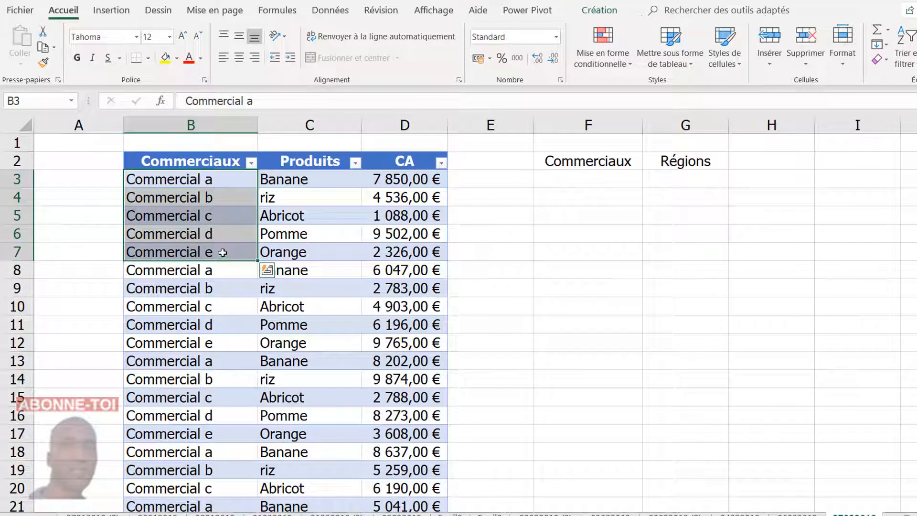
key("ctrl+c")
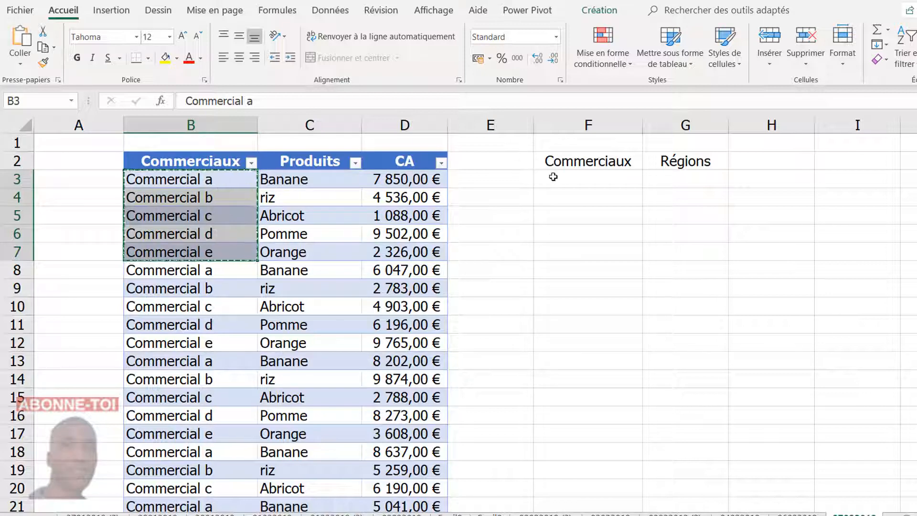
left_click(587, 178)
key("ctrl+v")
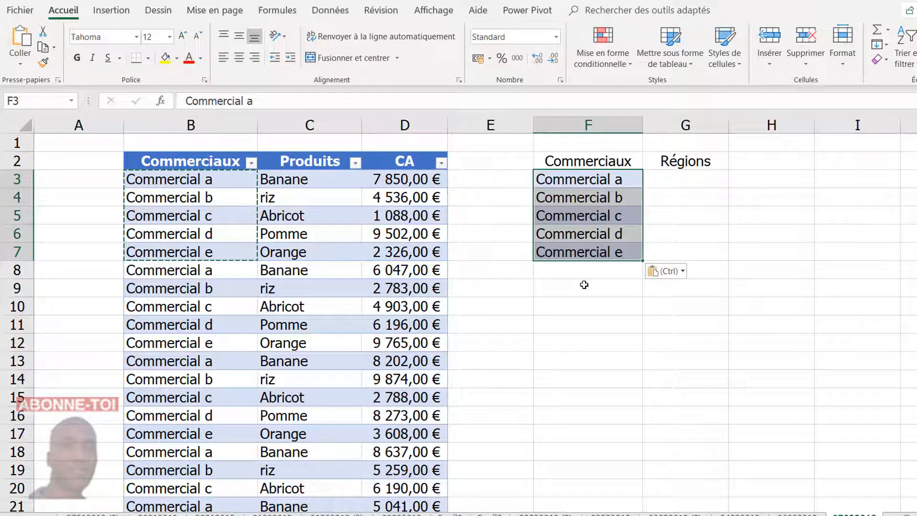
Fill the Régions column G3:G7 with Nord, Sud, Ouest, Est and Nord for Commercial a to Commercial e.
key("Right")
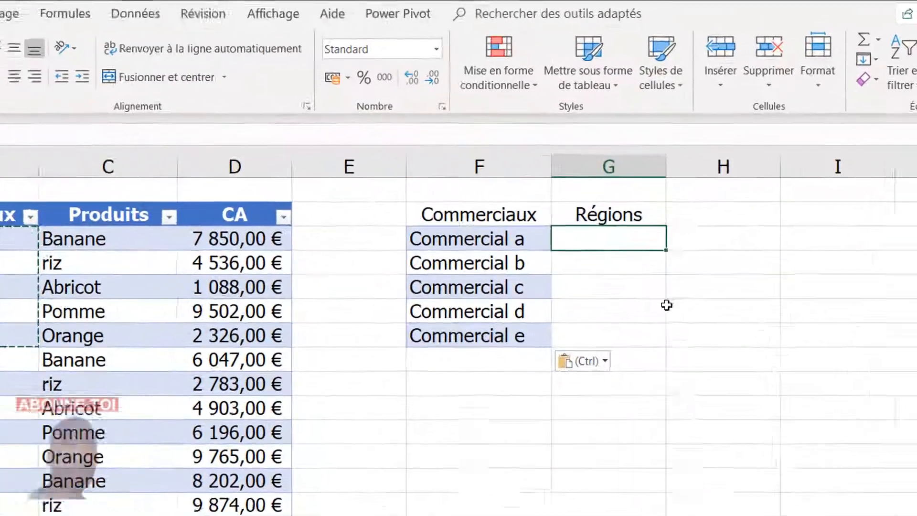
type("B")
key("BackSpace")
type("N")
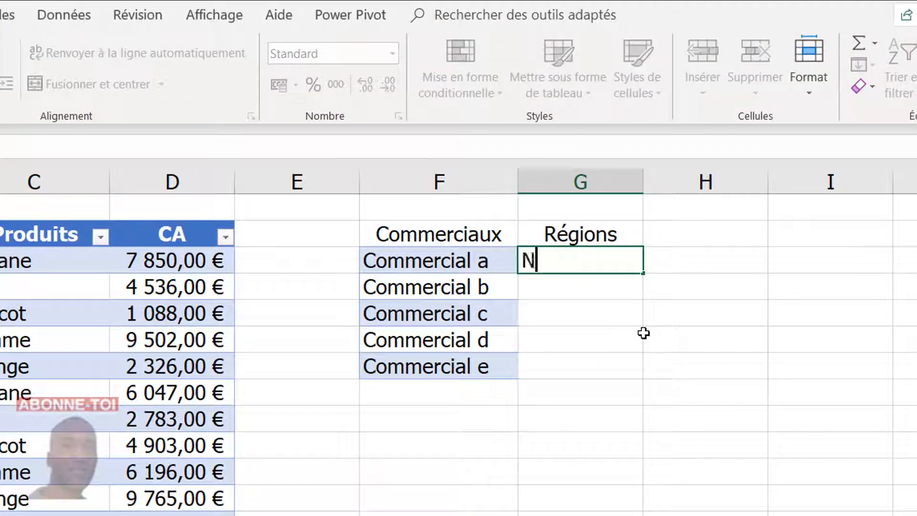
type("ord")
key("Return")
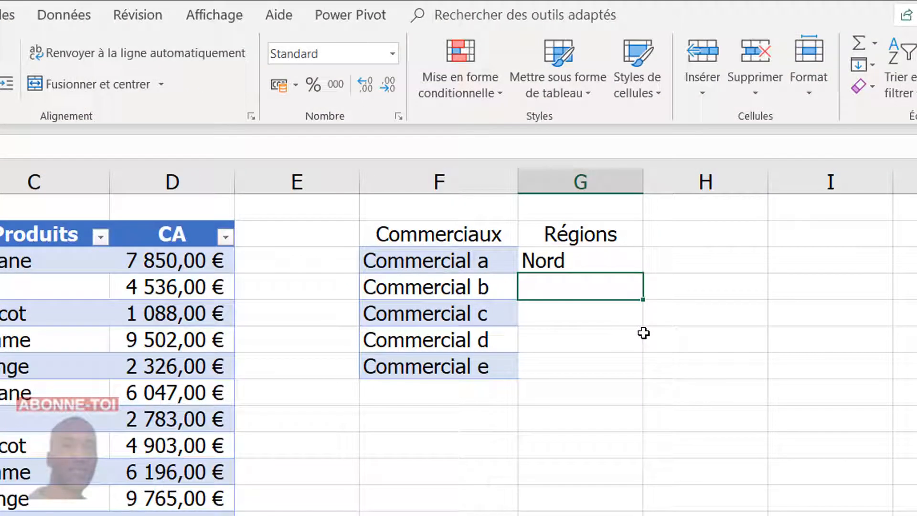
type("Sud")
key("Return")
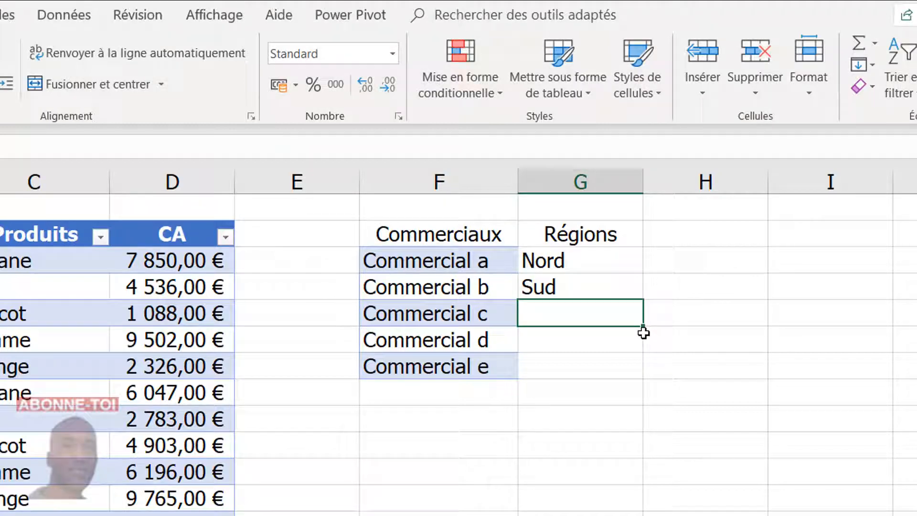
type("Ouest")
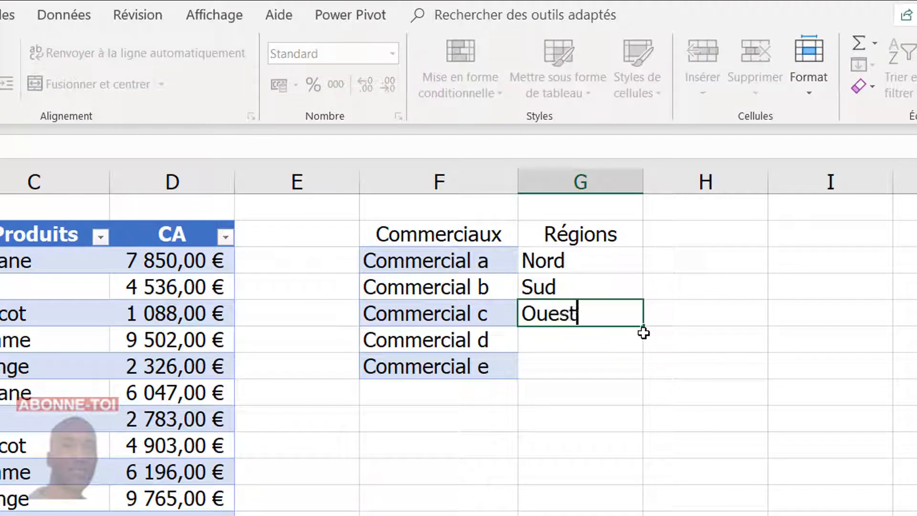
key("Return")
type("Est")
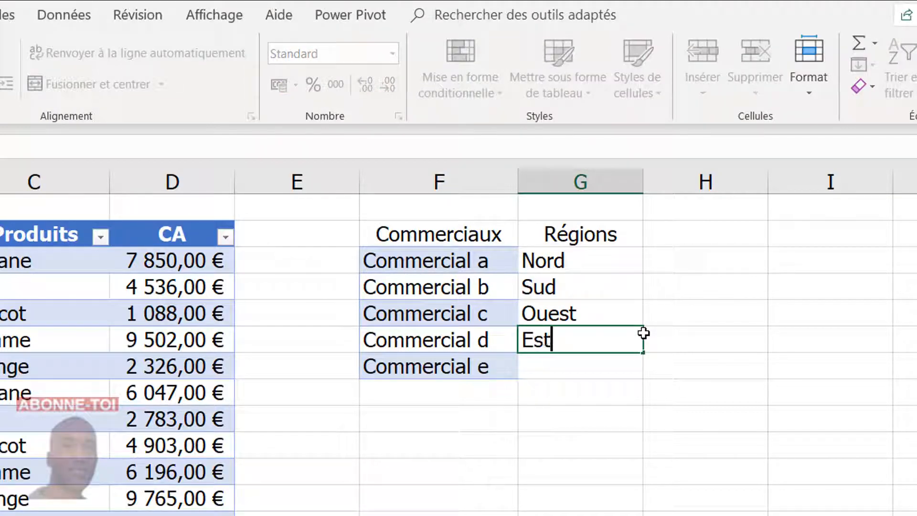
key("Return")
type("Nord")
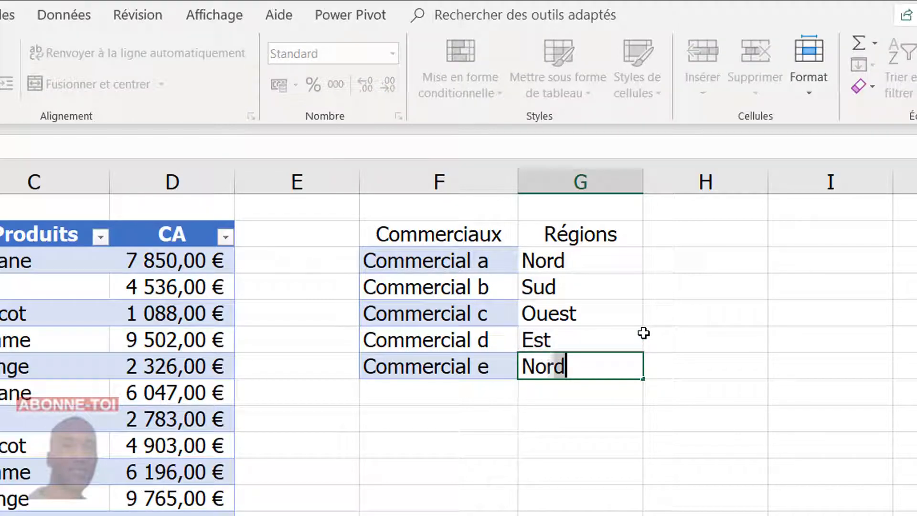
key("Return")
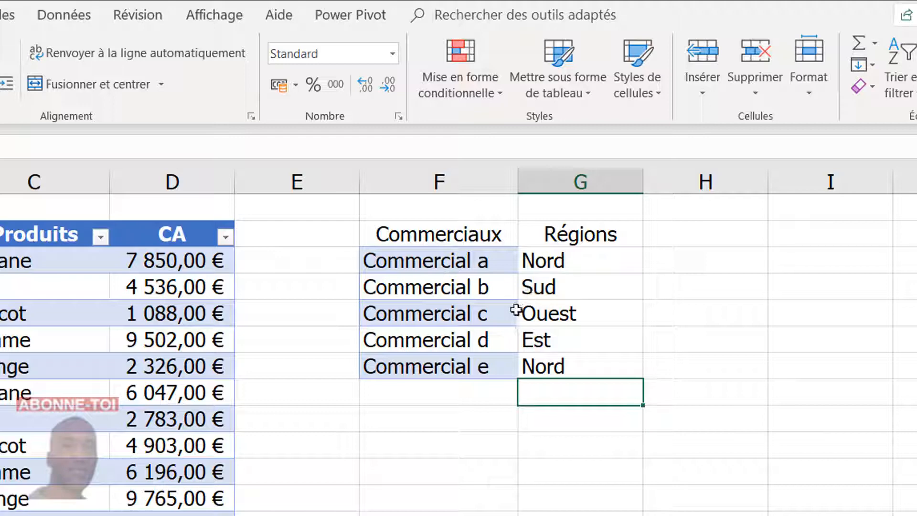
left_click(480, 293)
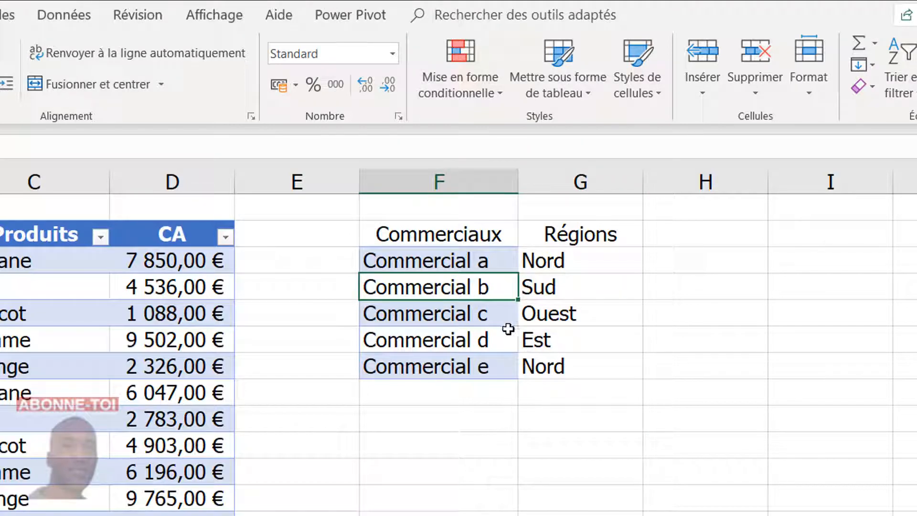
left_click_drag(445, 233, 600, 360)
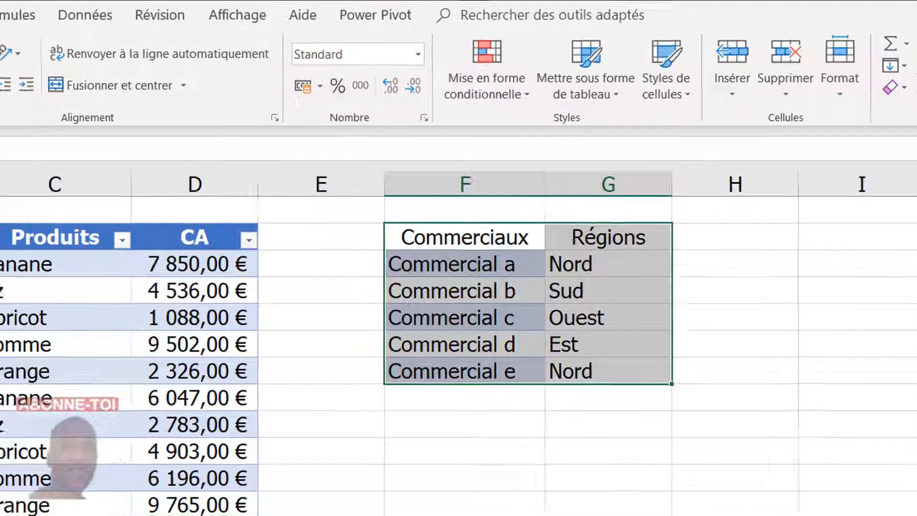
left_click(94, 16)
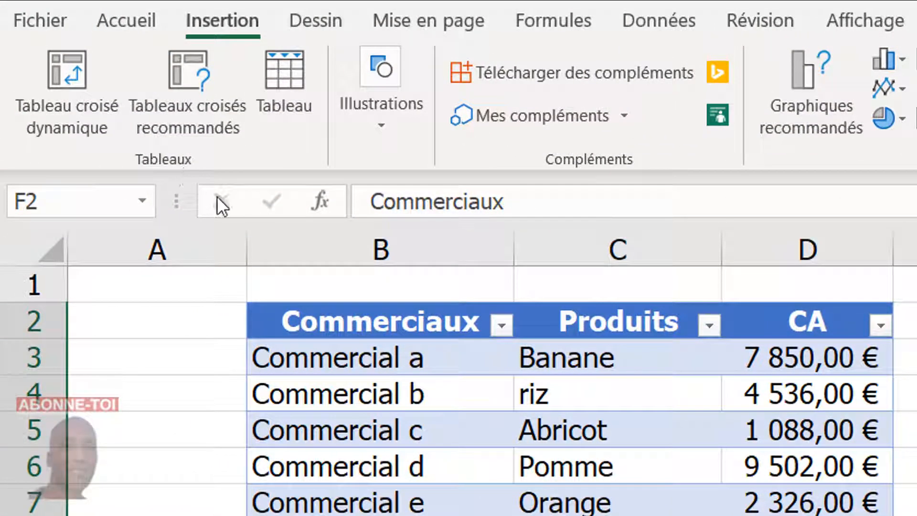
left_click(282, 91)
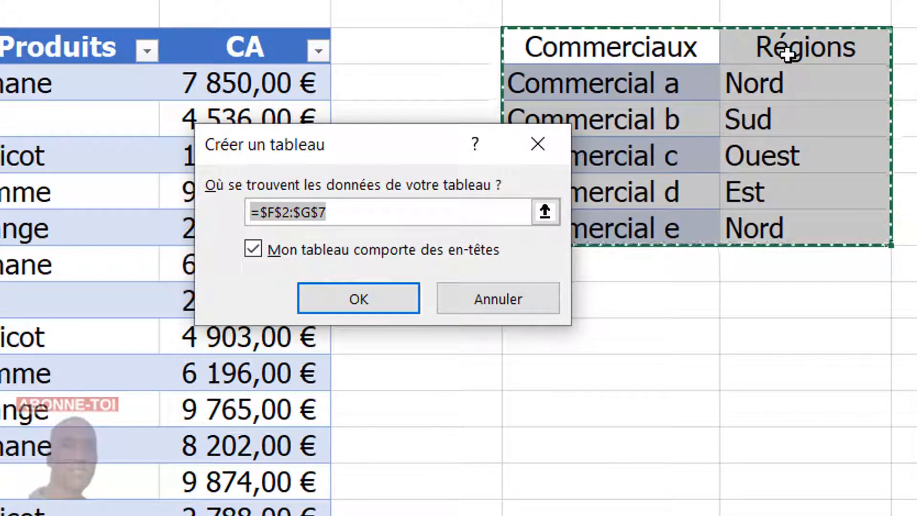
left_click(514, 294)
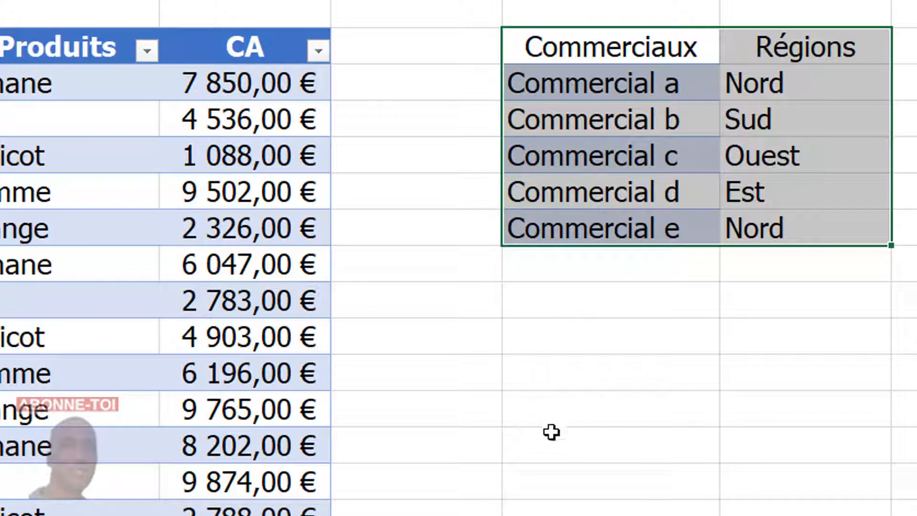
left_click(741, 382)
Convert the Commerciaux and Régions range F2:G7 into a table with headers.
left_click(621, 207)
left_click(618, 144)
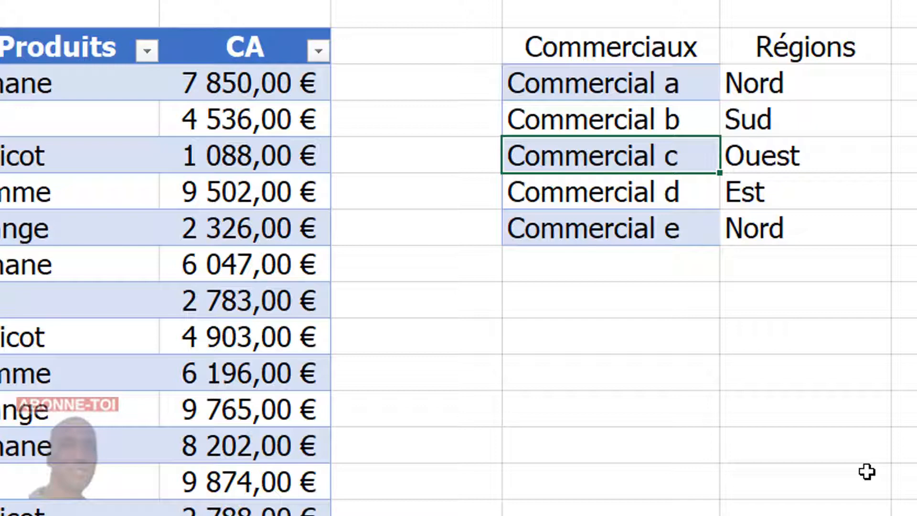
key("ctrl+t")
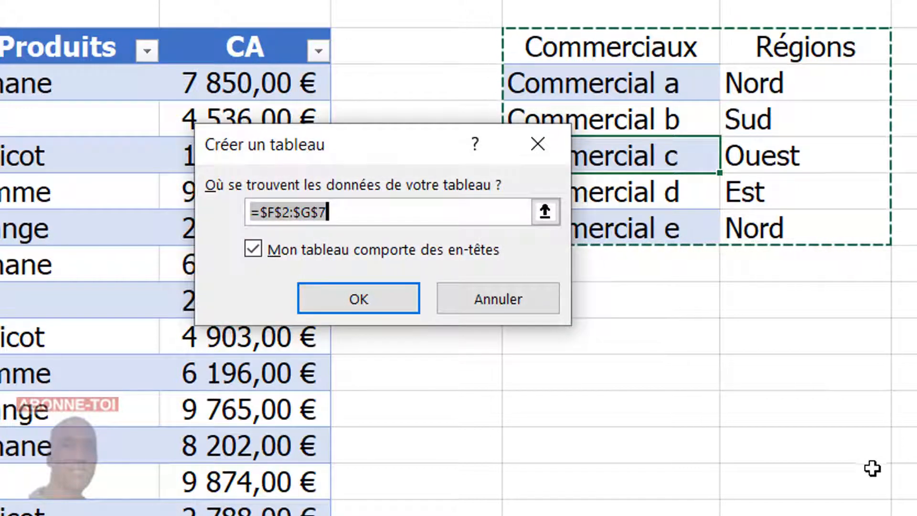
left_click(375, 301)
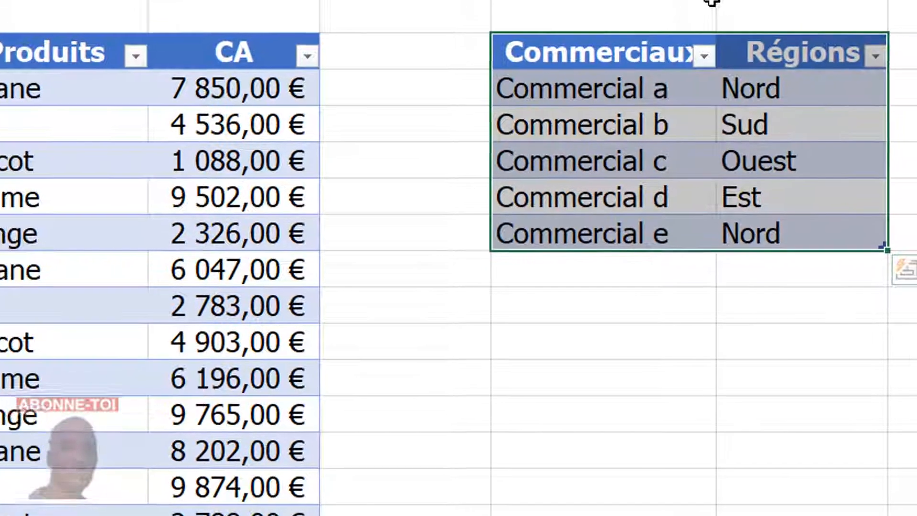
Widen column F to about 15.55 and widen column G slightly so the new table's headers fit beside their filter buttons.
left_click_drag(728, 0, 755, 0)
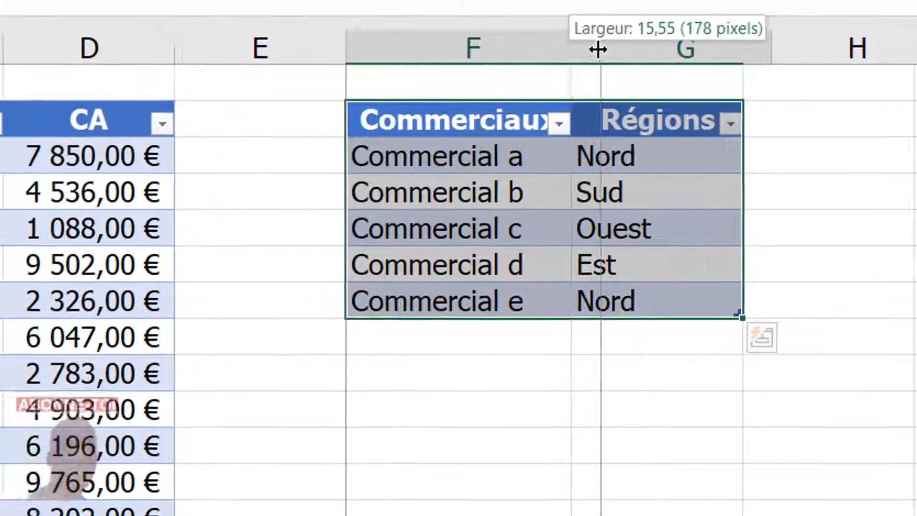
left_click_drag(598, 49, 599, 50)
left_click_drag(771, 50, 801, 50)
left_click(717, 193)
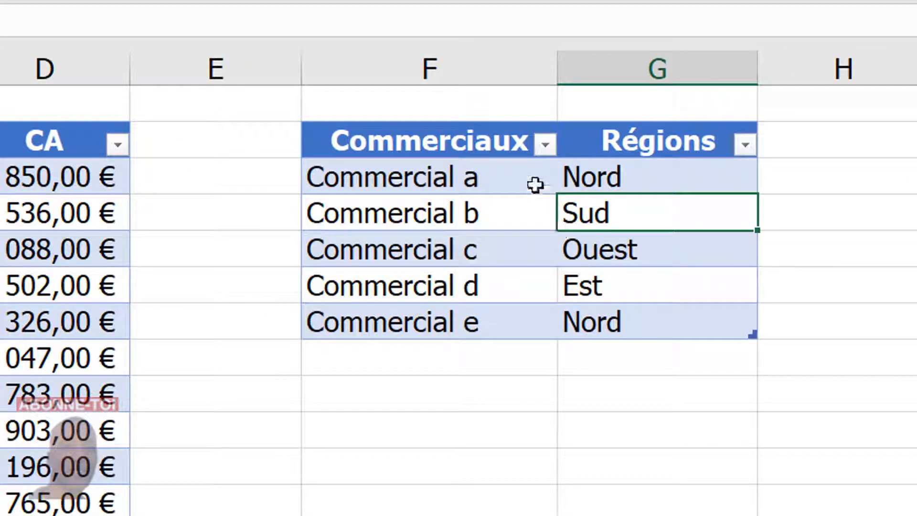
left_click(546, 144)
key("Escape")
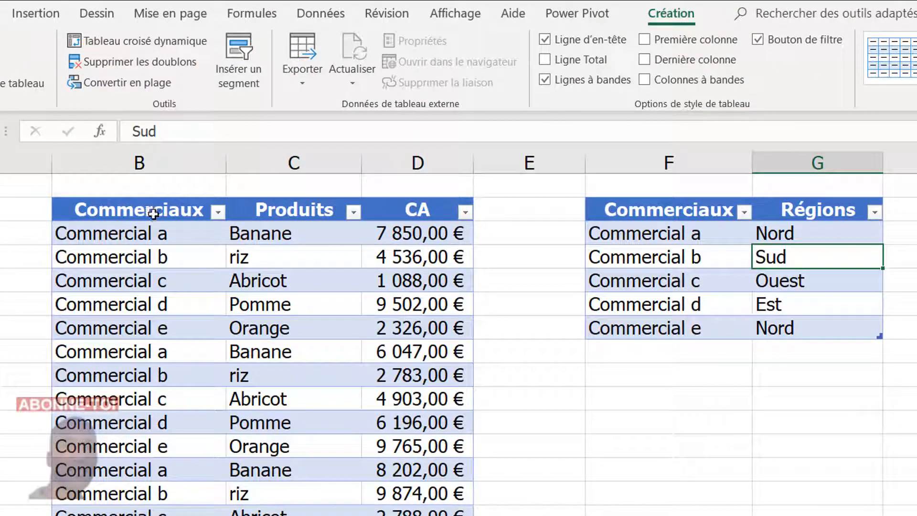
Select the whole sales table with the Commerciaux, Produits and CA columns and name it tableaug.
left_click_drag(153, 214, 427, 452)
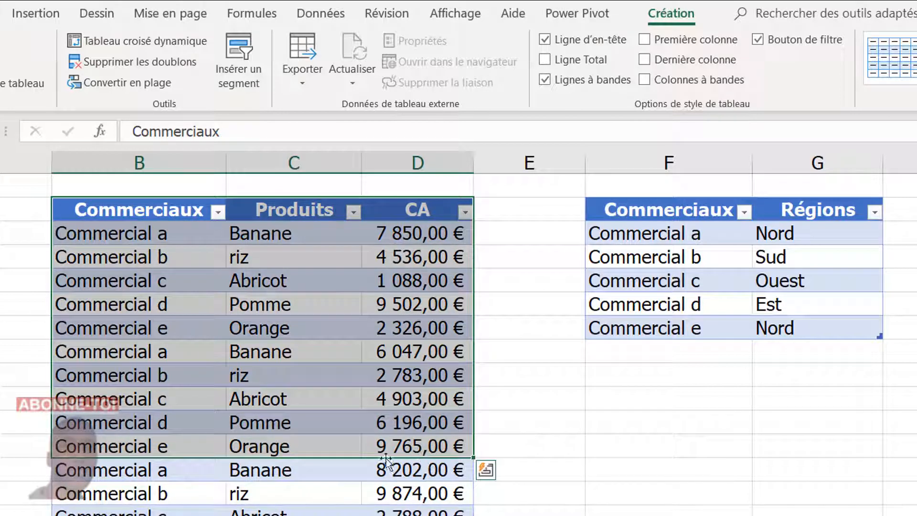
left_click(328, 427)
left_click(170, 214)
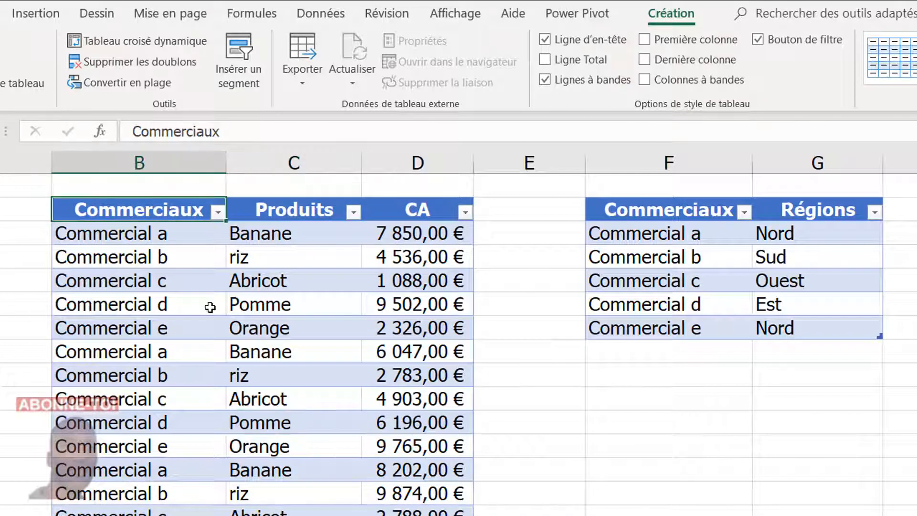
key("ctrl+shift+Right")
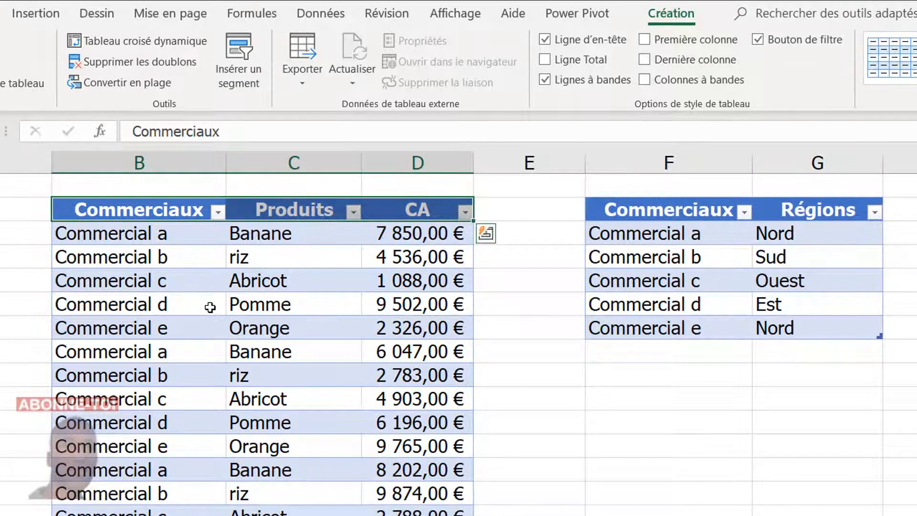
key("ctrl+shift+Down")
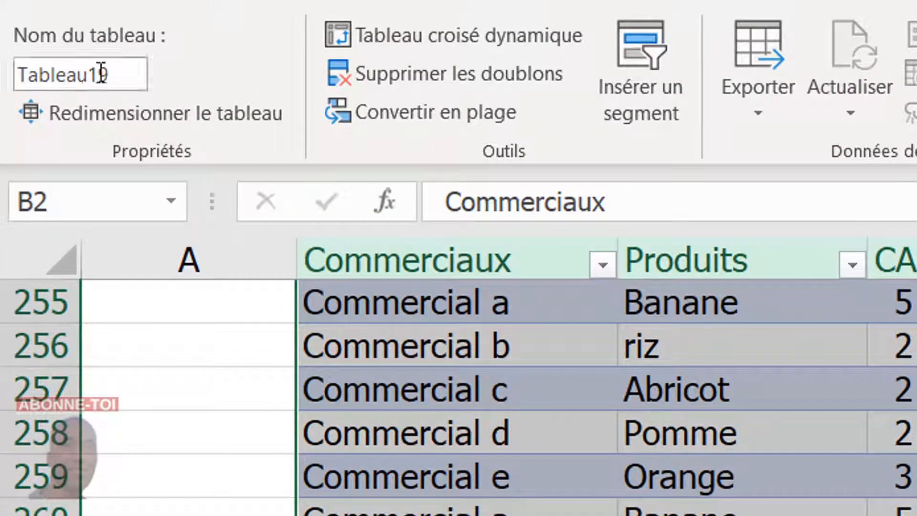
left_click(122, 87)
type("ta")
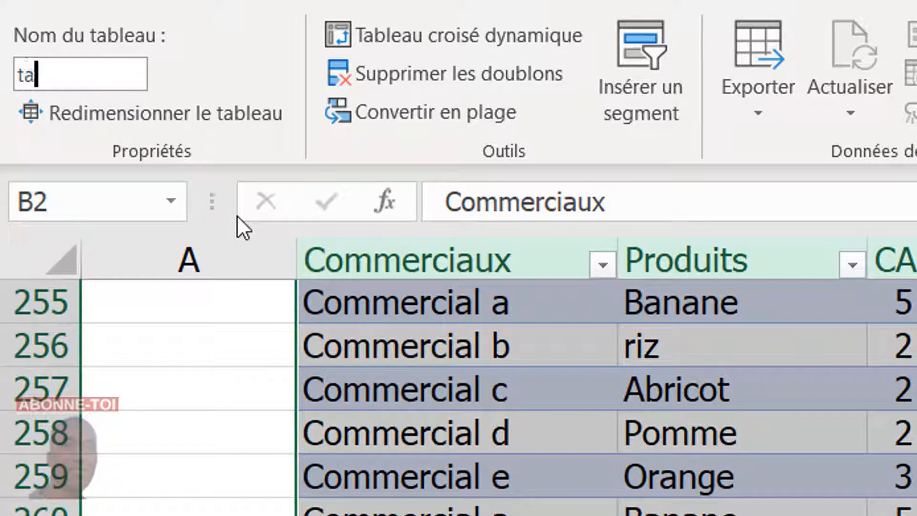
type("bleau")
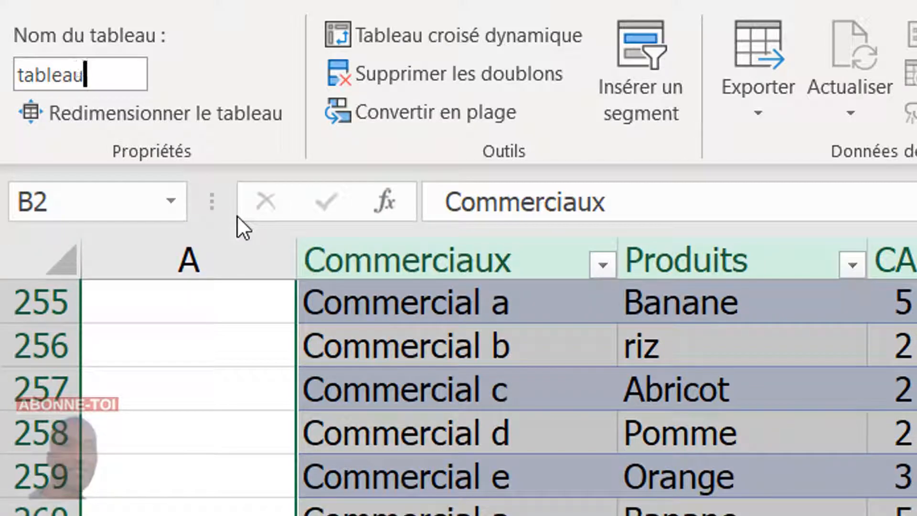
type("g")
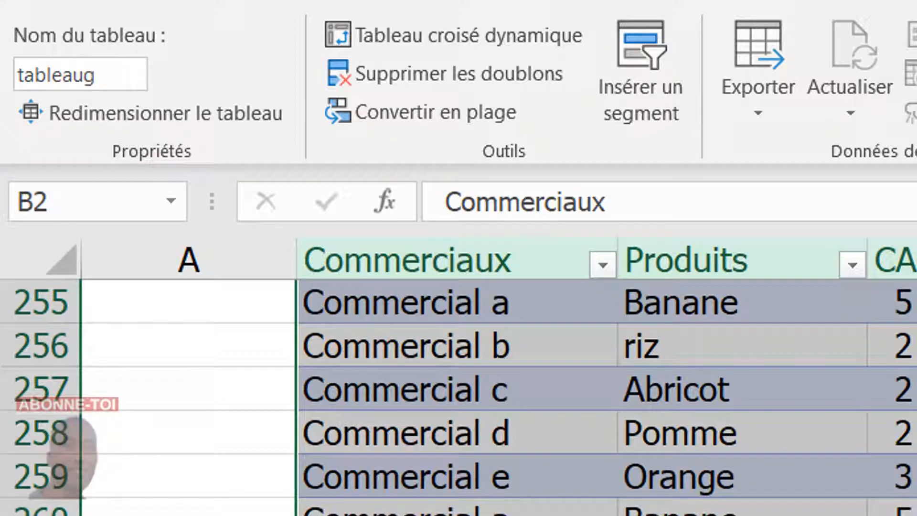
Select the Commerciaux–Régions table F2:G7 and name it tableaud.
scroll(606, 396, "up", 5)
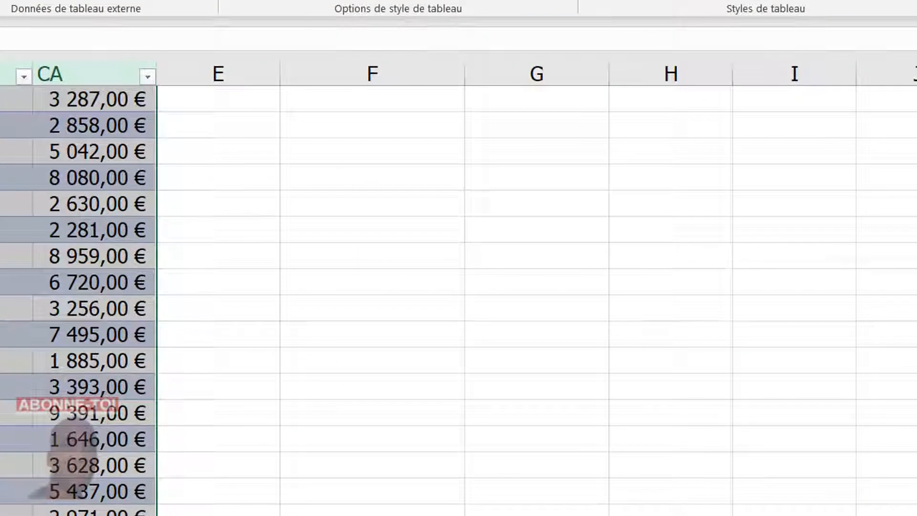
scroll(478, 306, "up", 20)
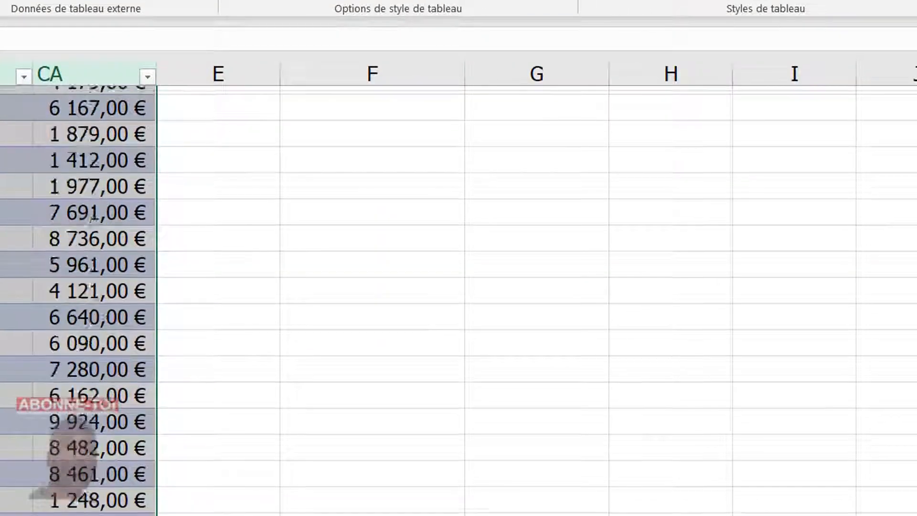
left_click(281, 196)
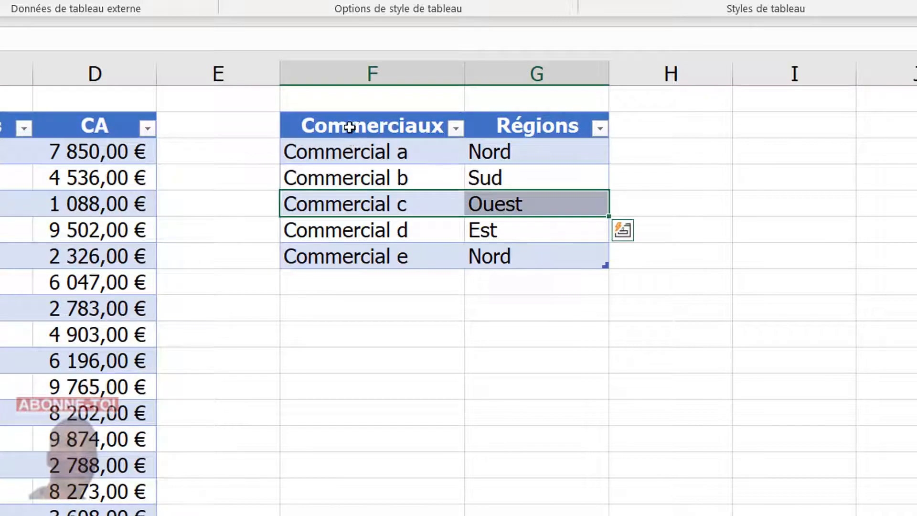
left_click_drag(352, 127, 514, 263)
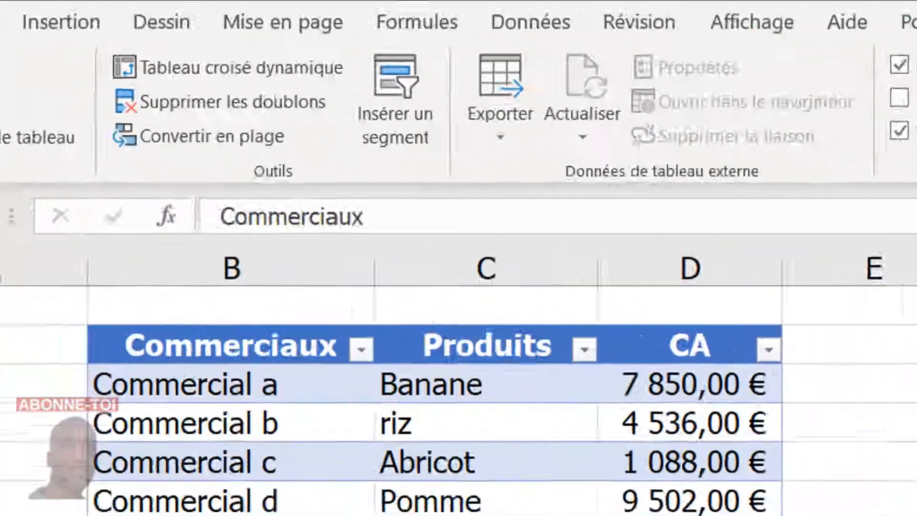
left_click(143, 124)
type("table")
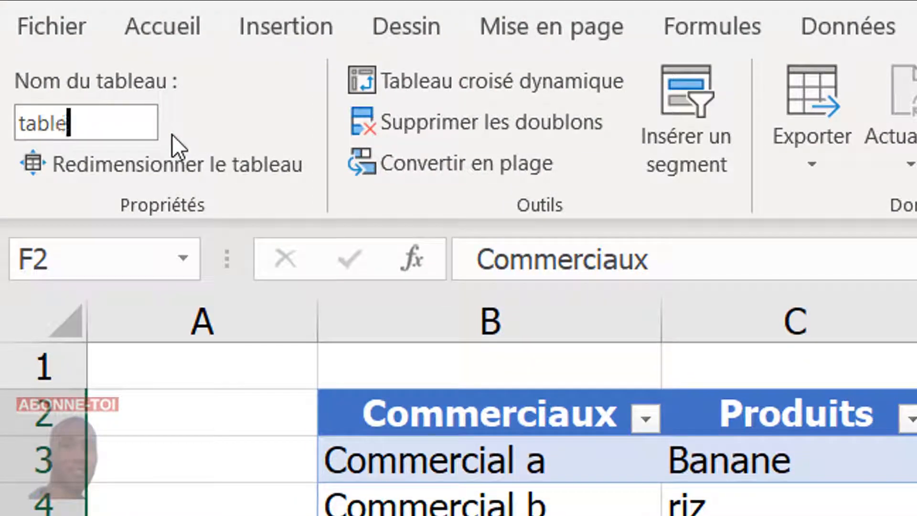
type("aud")
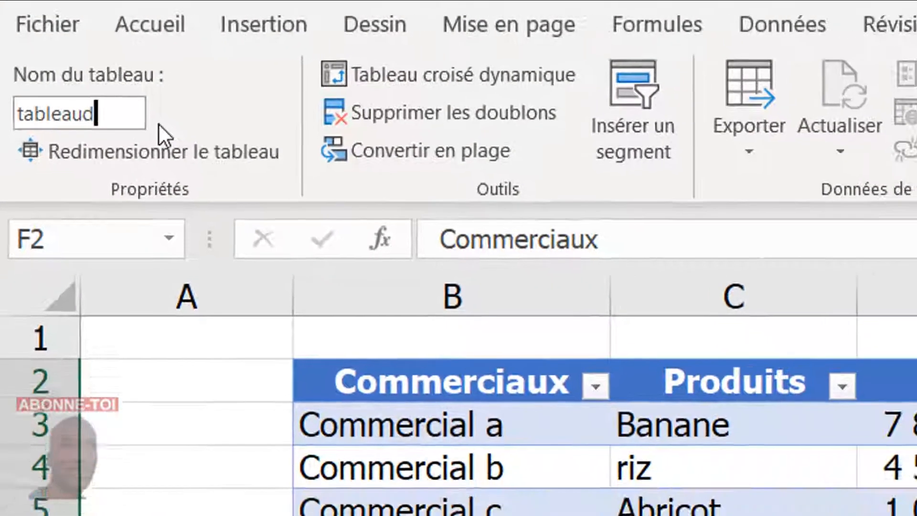
key("Return")
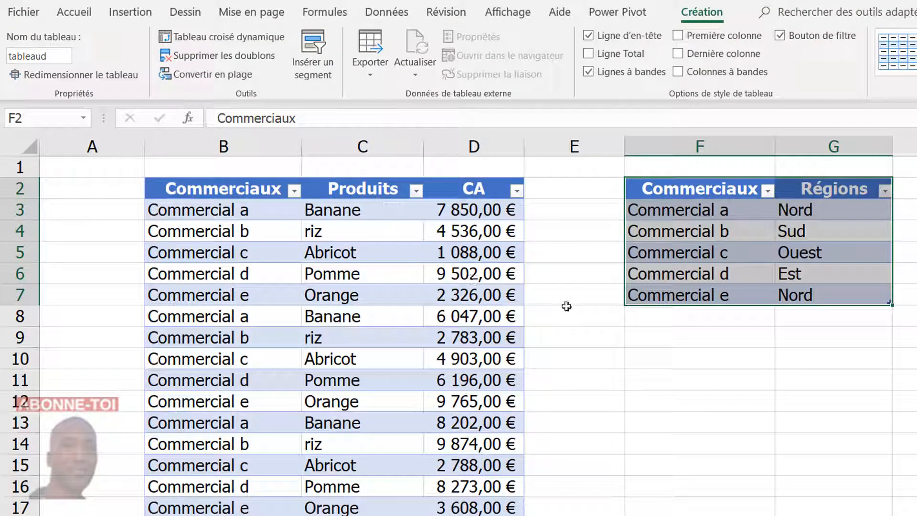
left_click(567, 307)
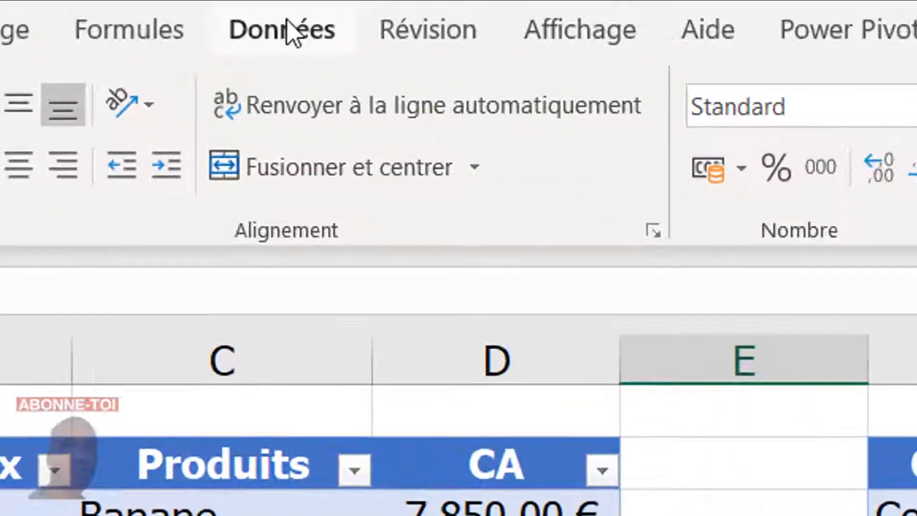
Open the management of relationships between tables and start creating a new relationship.
left_click(289, 31)
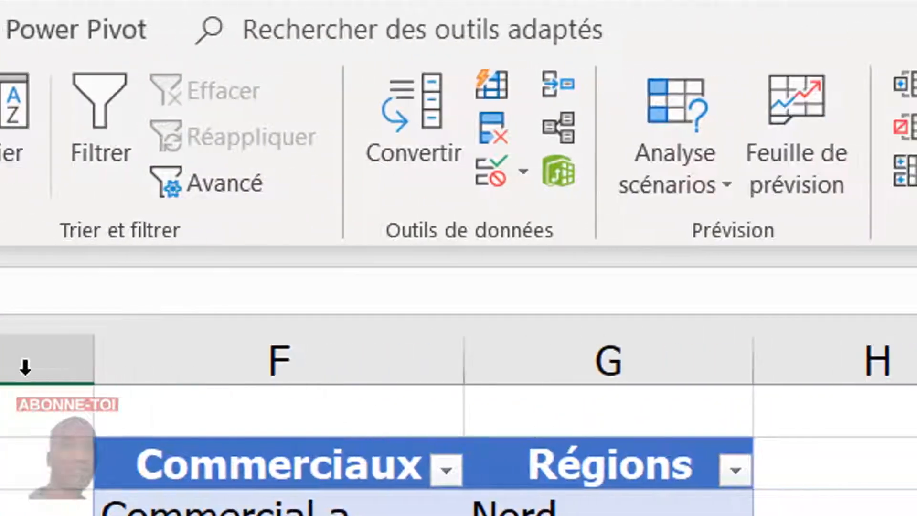
left_click(306, 375)
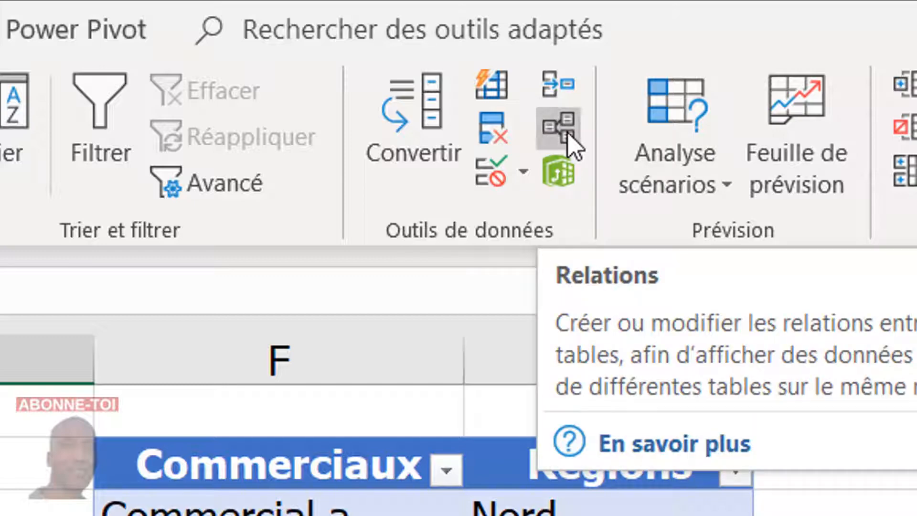
left_click(568, 135)
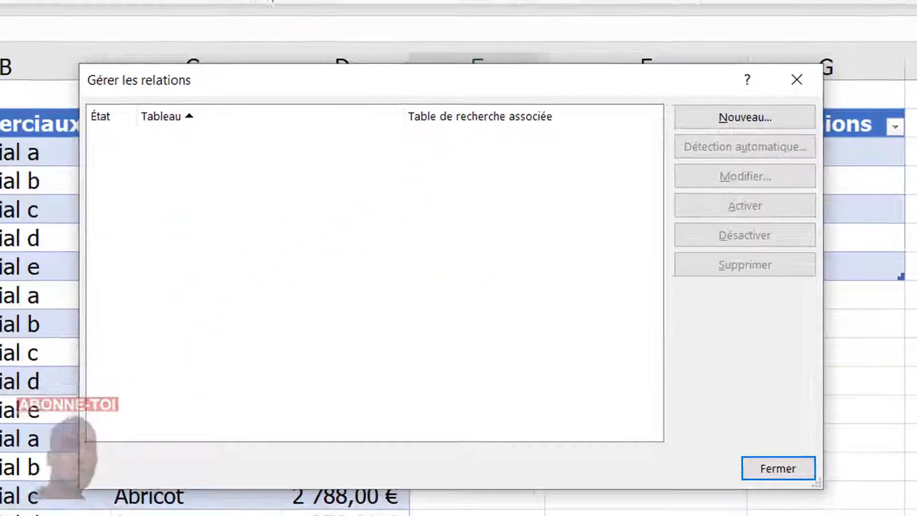
left_click_drag(382, 80, 344, 30)
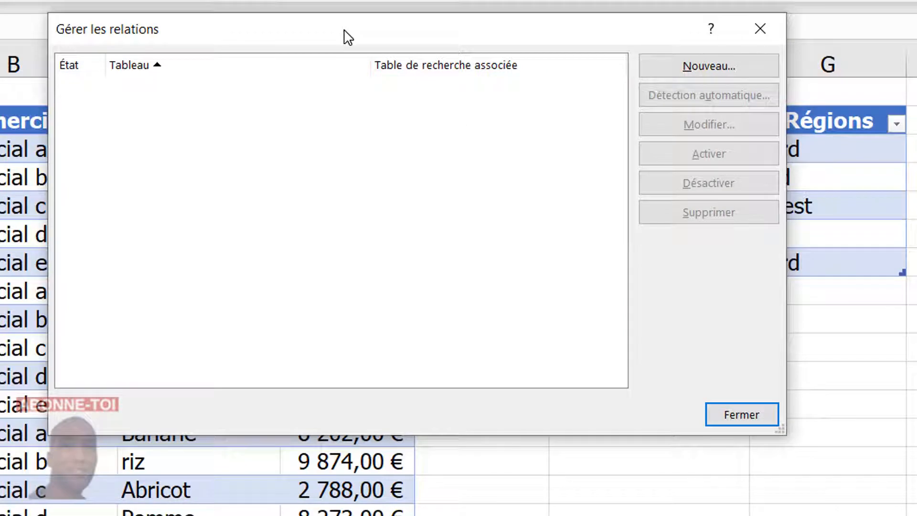
left_click(746, 66)
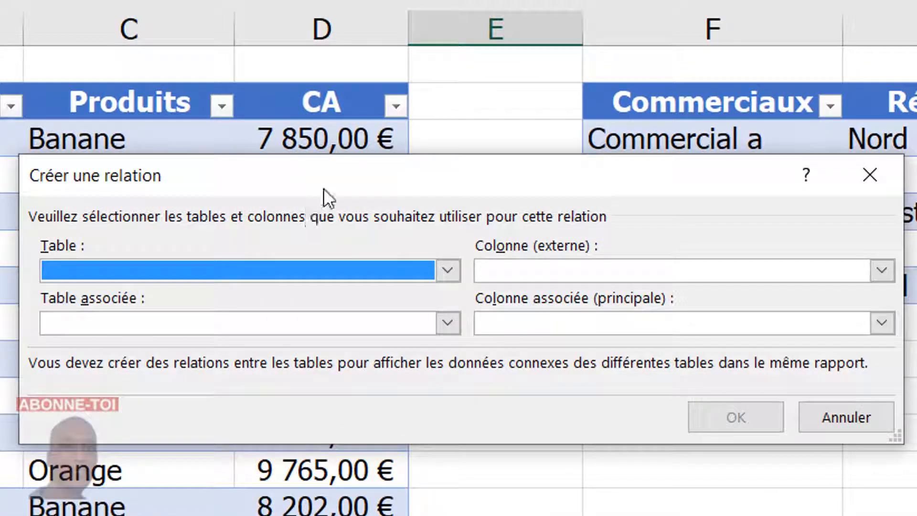
left_click_drag(324, 189, 385, 143)
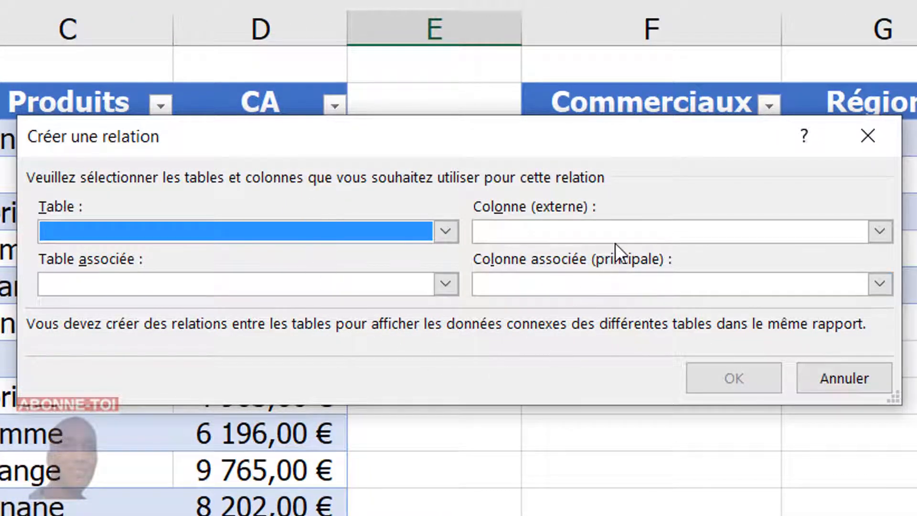
left_click(878, 229)
left_click(880, 283)
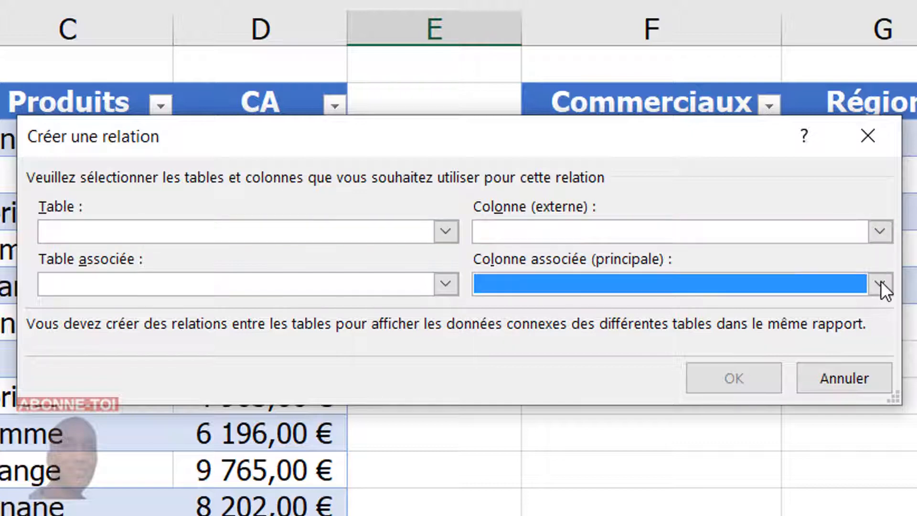
left_click(876, 230)
left_click(880, 232)
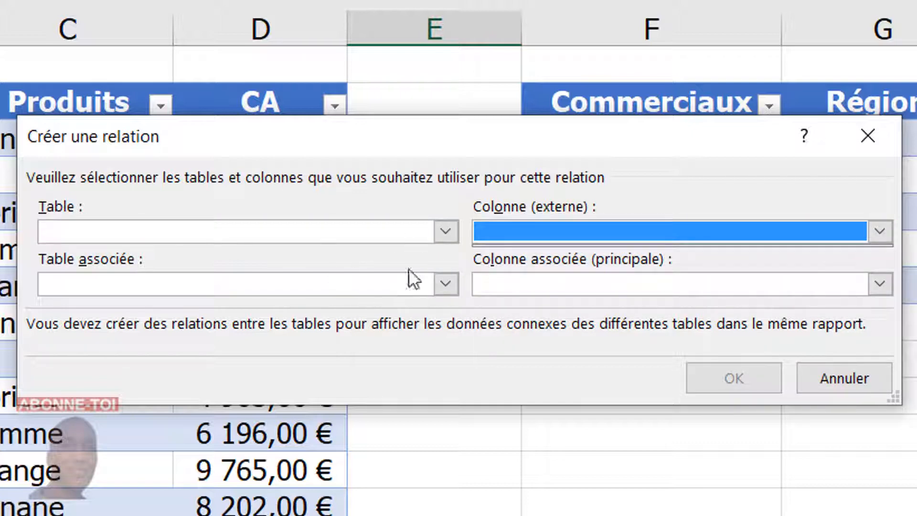
left_click(248, 208)
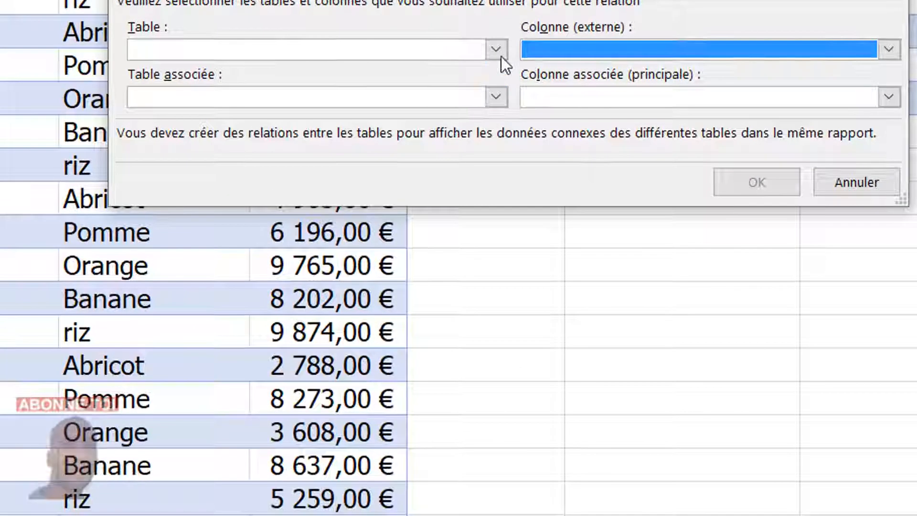
Choose tableaug as the relationship's table and tableaud as its associated table.
left_click(500, 50)
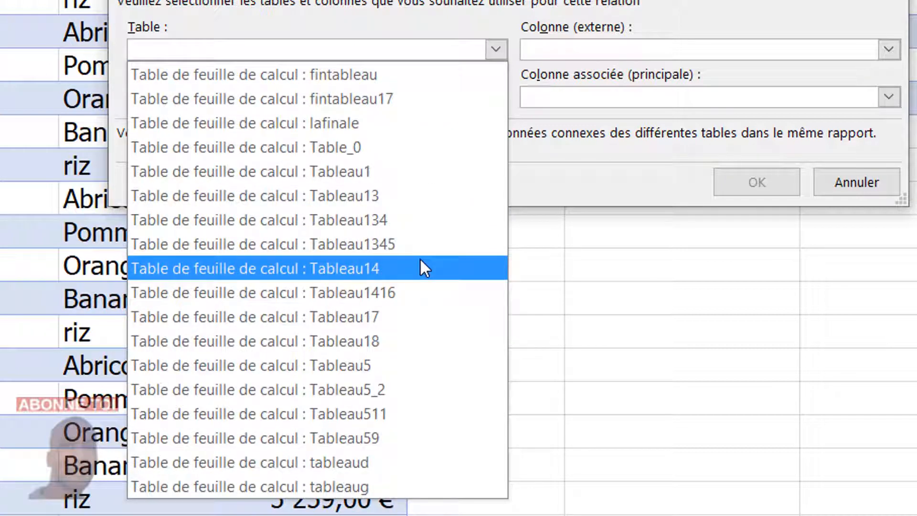
left_click(403, 481)
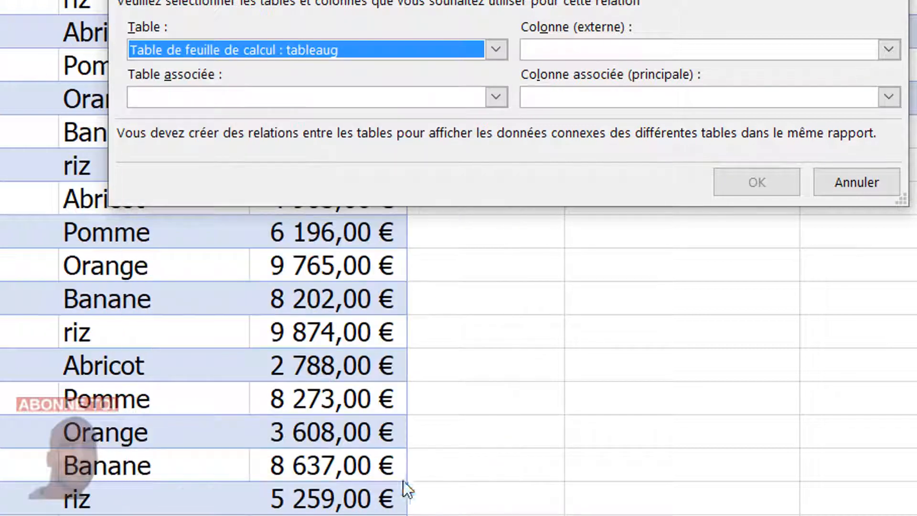
left_click(501, 95)
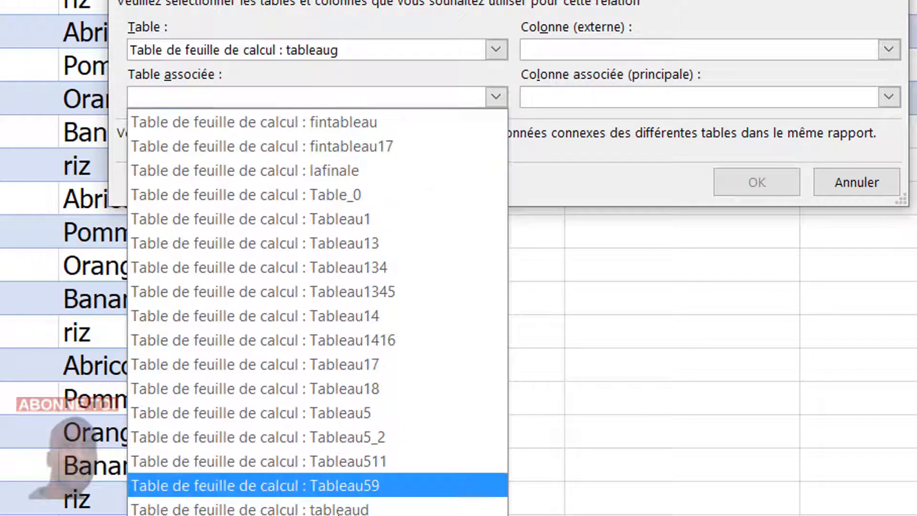
left_click(359, 509)
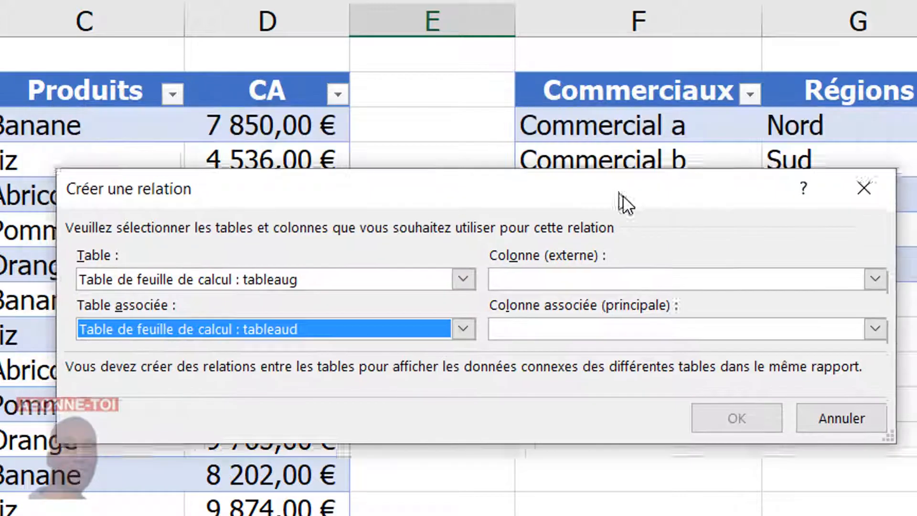
Set Commerciaux as both the associated primary column and the foreign column of the relationship.
left_click(881, 332)
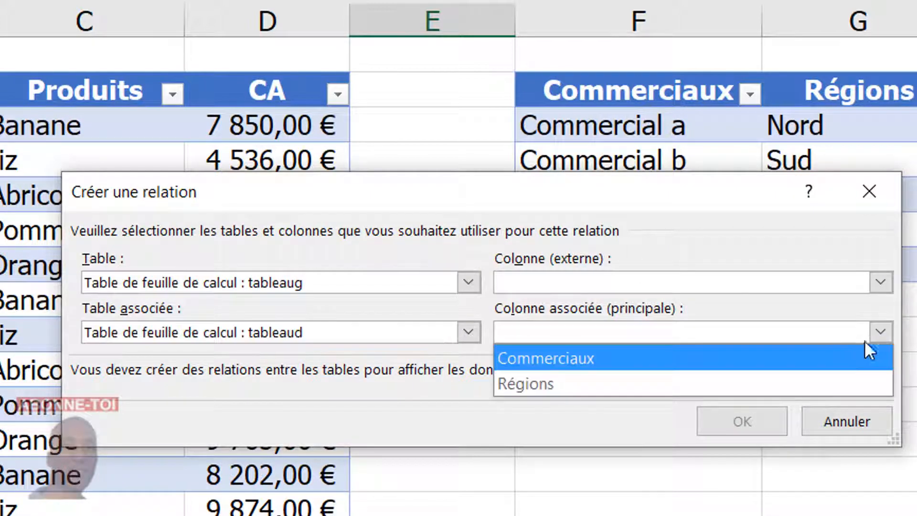
left_click(812, 360)
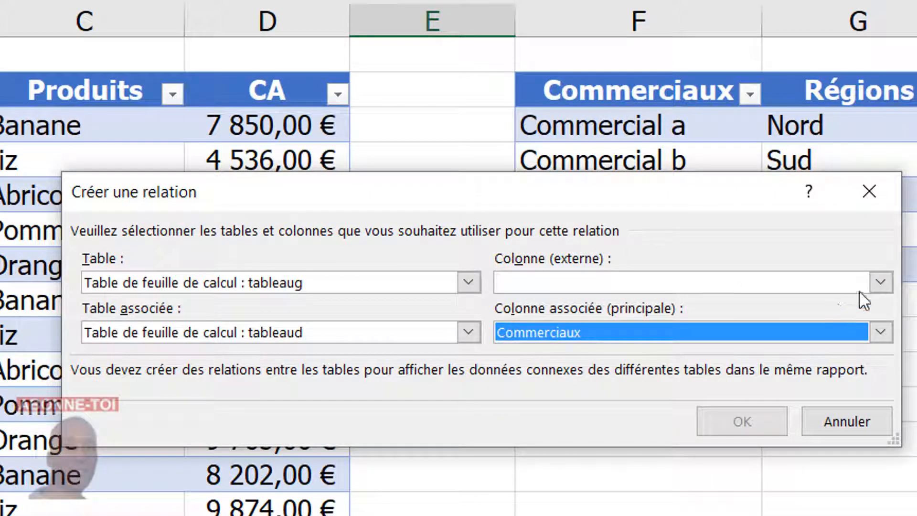
left_click(874, 283)
left_click(817, 334)
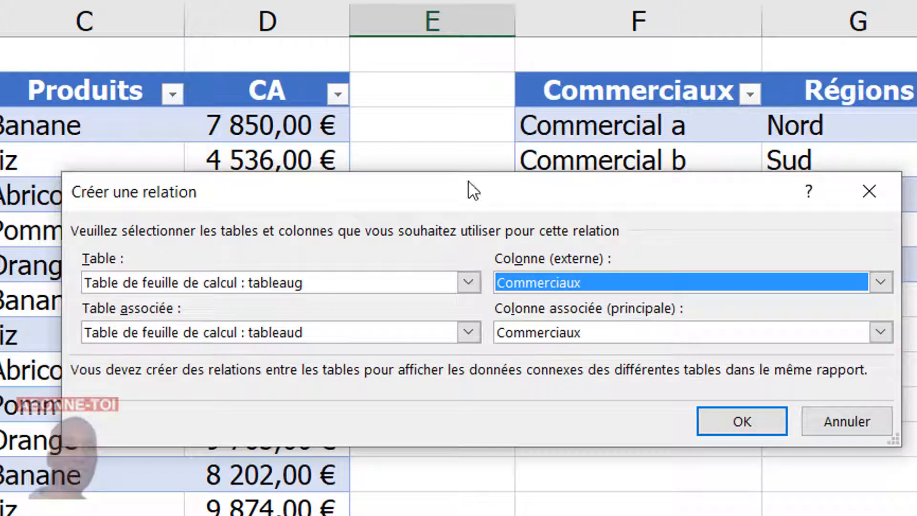
Create the relationship between tableaug and tableaud, close the relationship manager and return to an empty cell below the Régions table.
left_click_drag(584, 187, 622, 363)
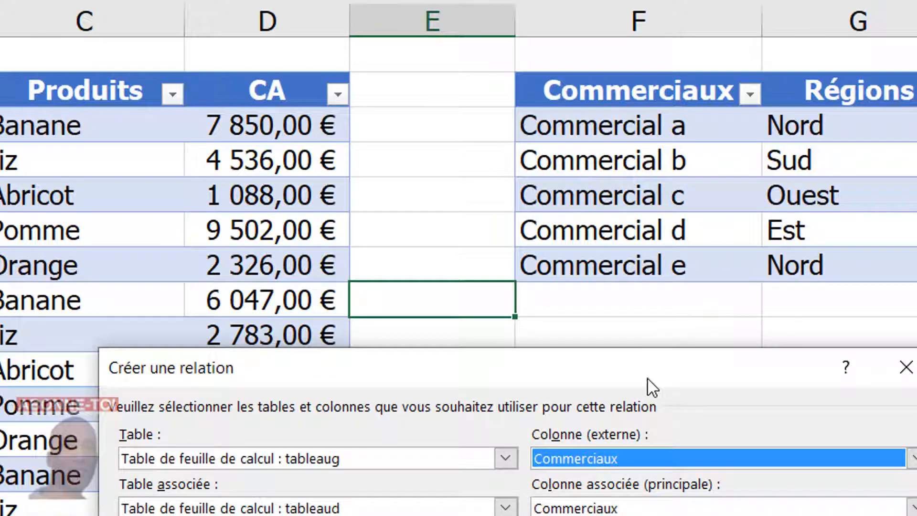
left_click_drag(650, 379, 610, 202)
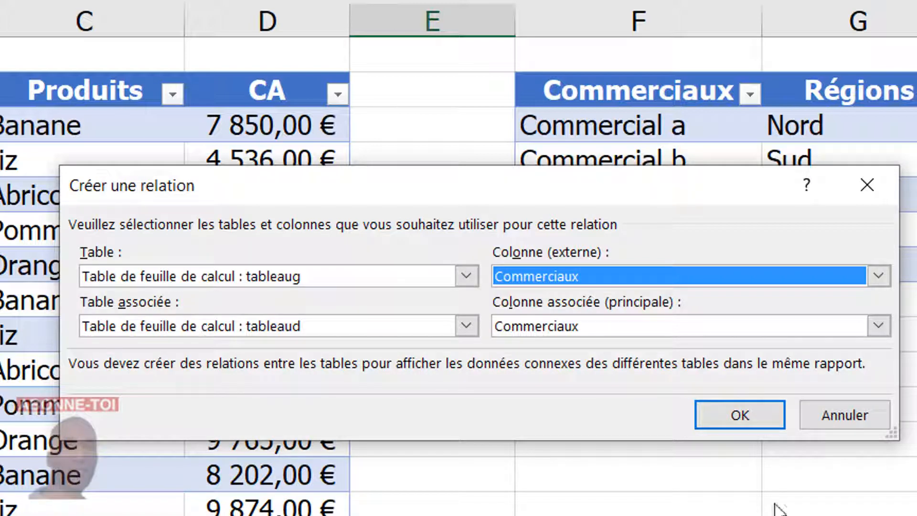
left_click(757, 417)
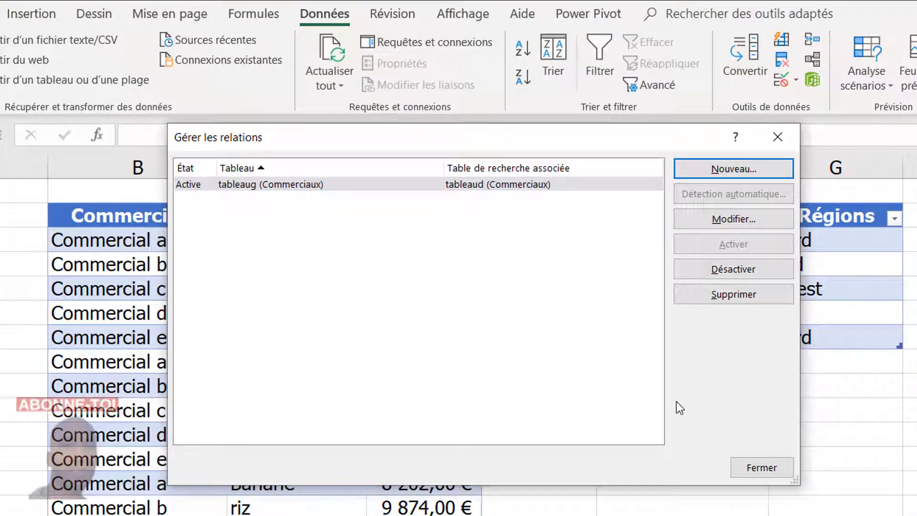
left_click(767, 471)
left_click(703, 447)
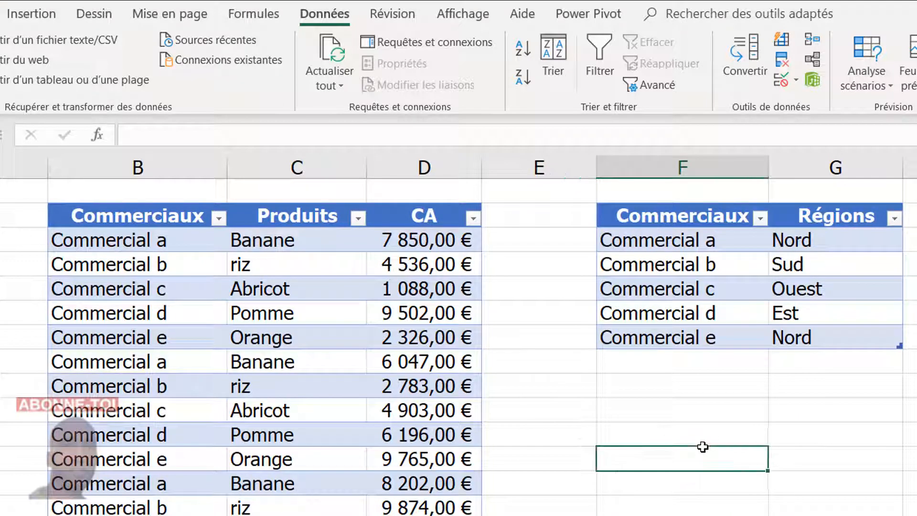
left_click(682, 426)
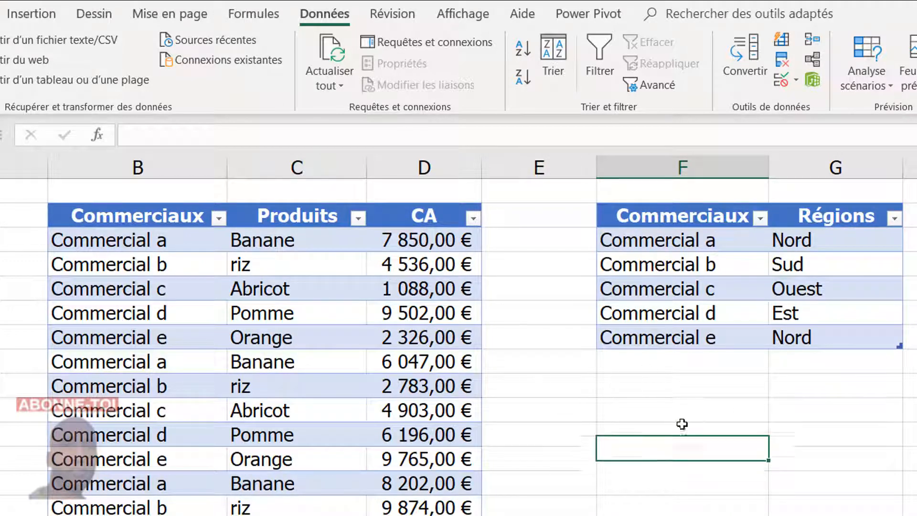
left_click(690, 394)
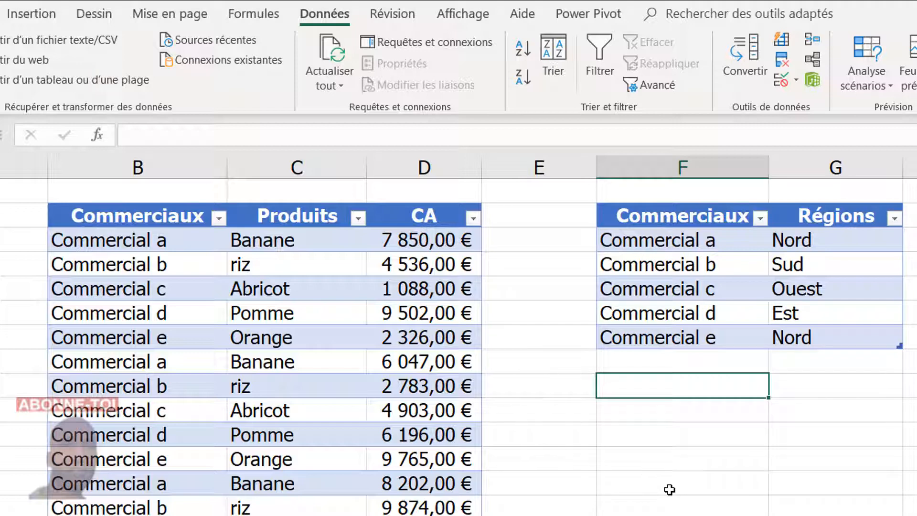
left_click(674, 484)
left_click(680, 440)
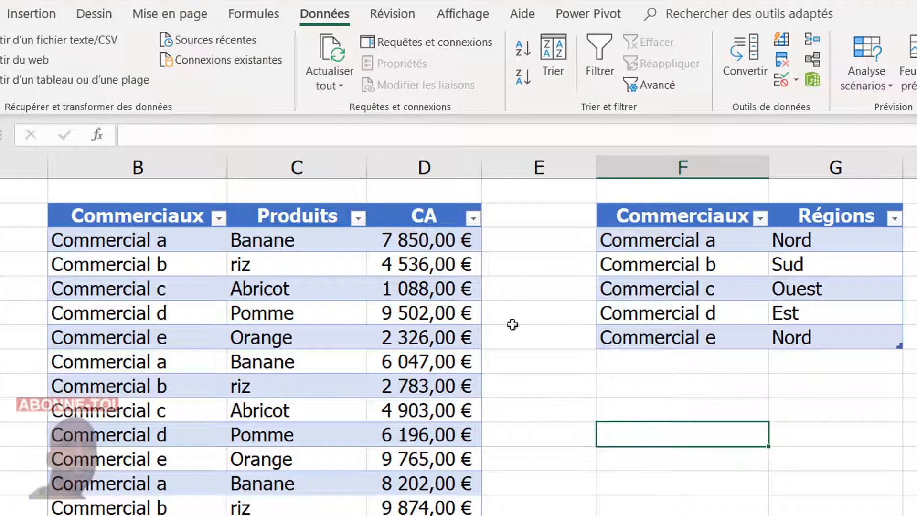
Start a PivotTable from the sales table and base it on this workbook's data model.
left_click(312, 389)
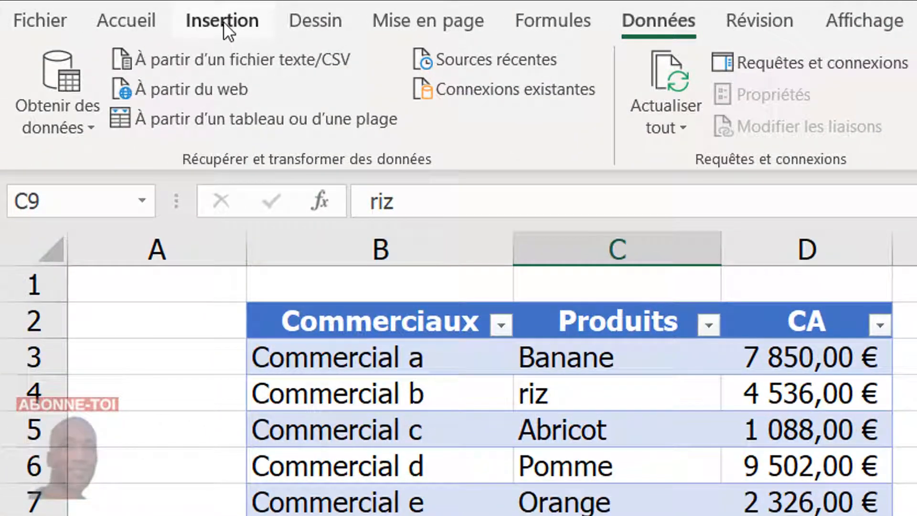
left_click(222, 21)
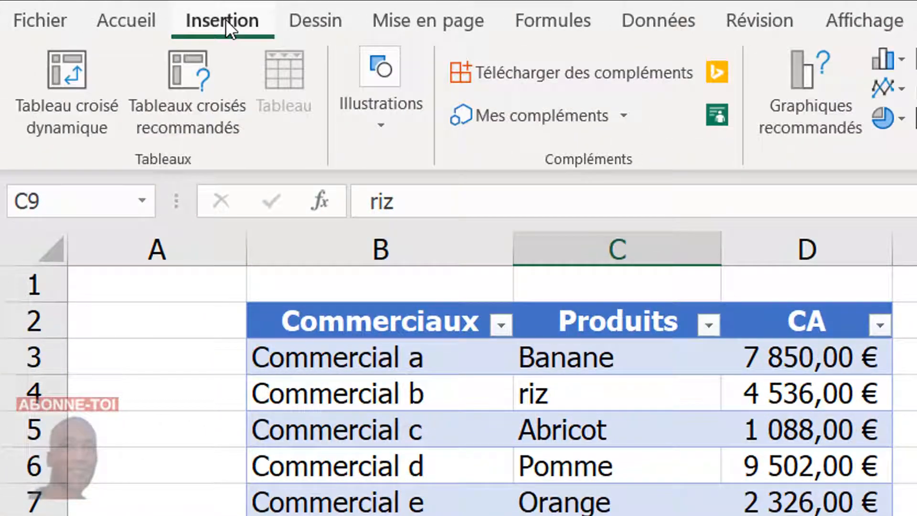
left_click(92, 70)
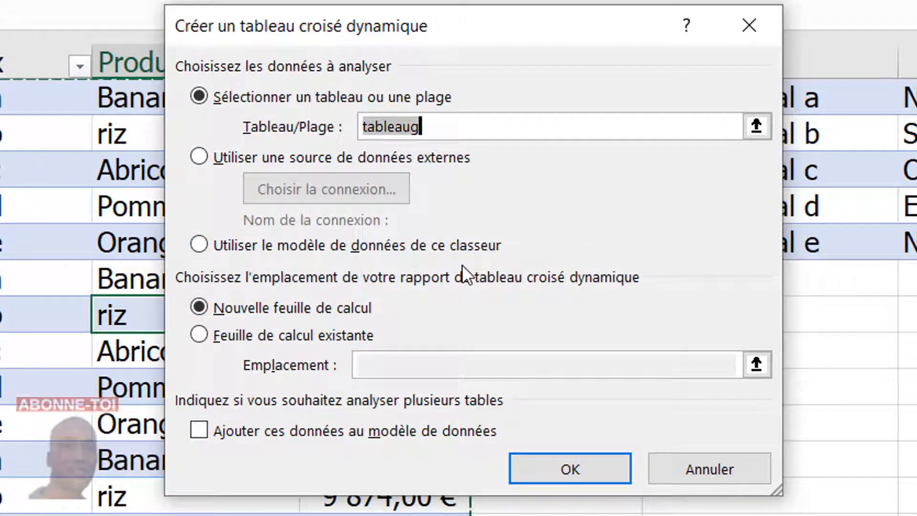
left_click(202, 242)
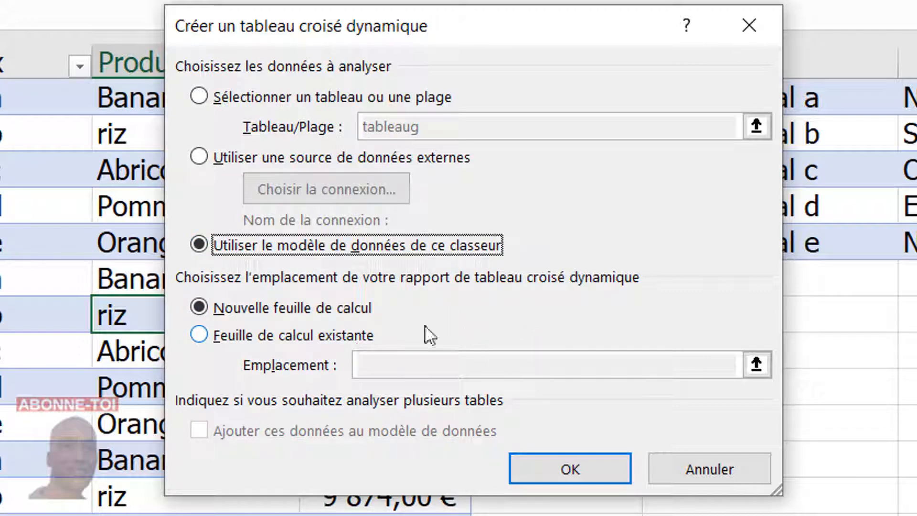
Place the PivotTable on the existing worksheet at cell F10 and create it.
left_click(199, 334)
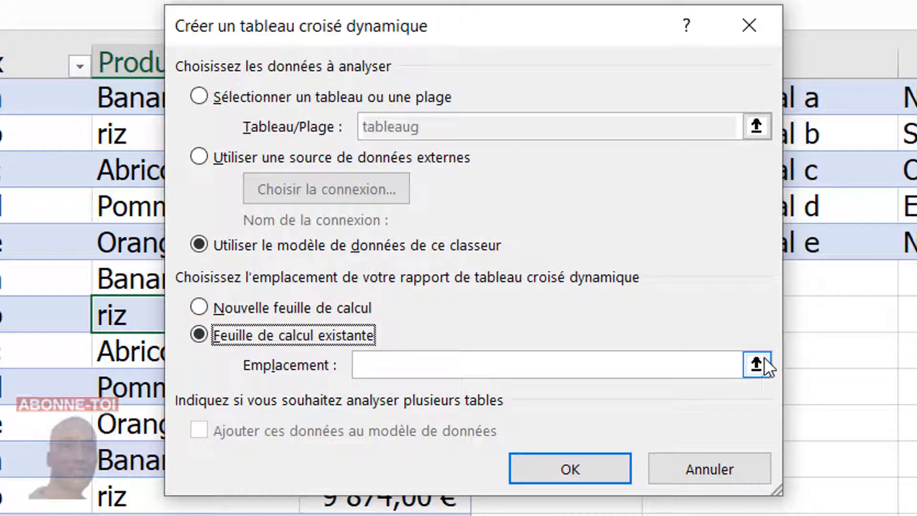
left_click(757, 364)
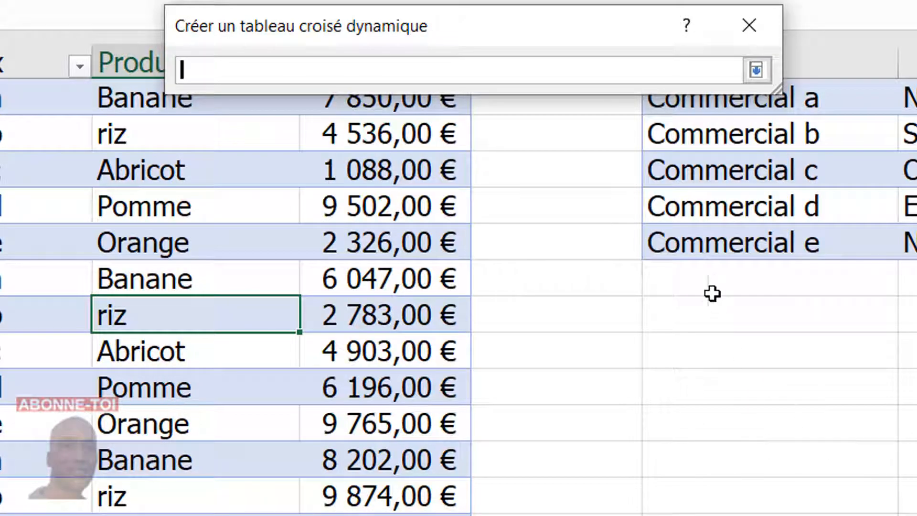
left_click(687, 346)
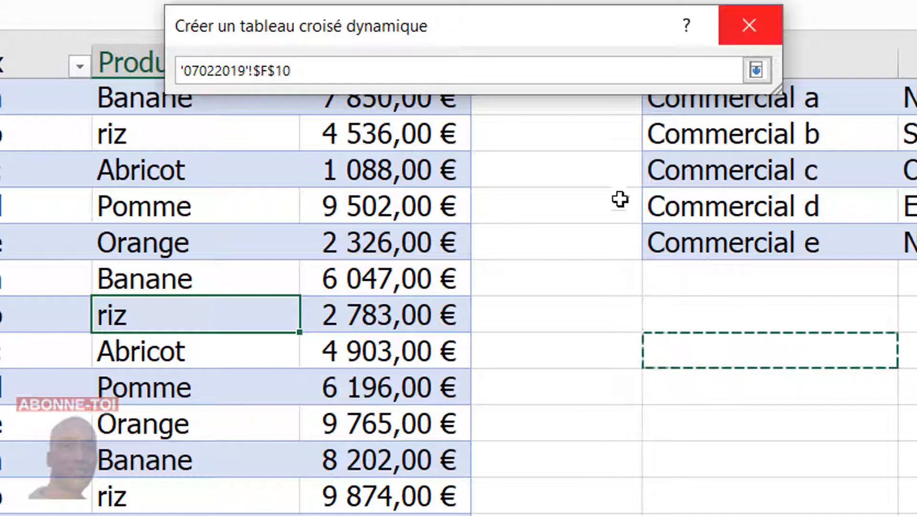
left_click(756, 70)
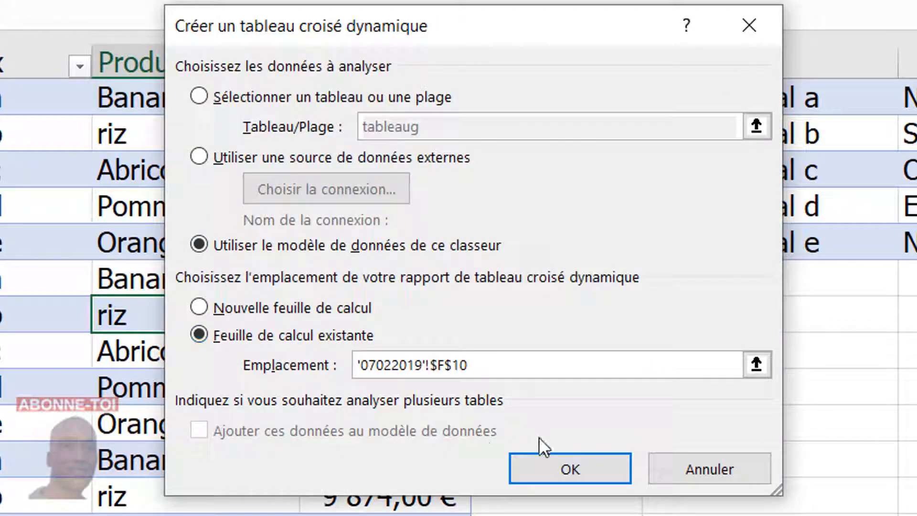
left_click(576, 473)
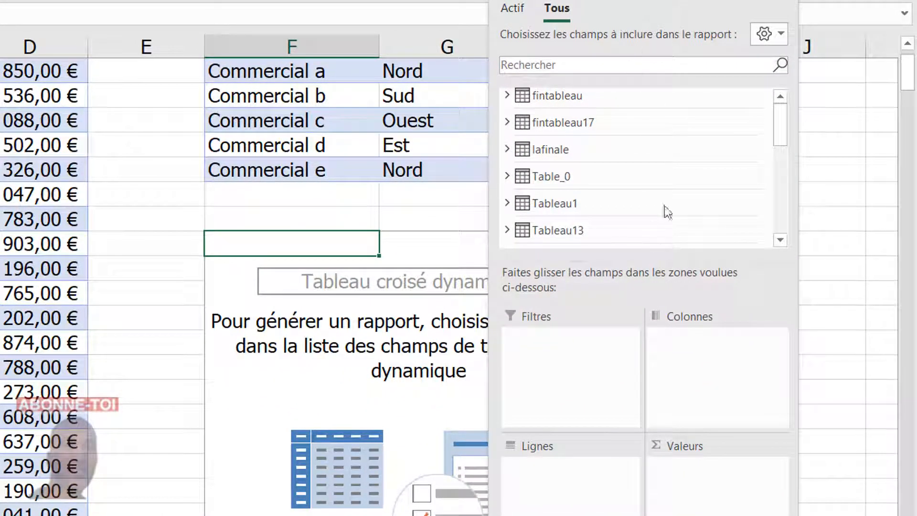
Expand the fields of tableaud and tableaug in the PivotTable field list and move the list clear of the report area.
scroll(664, 191, "down", 2)
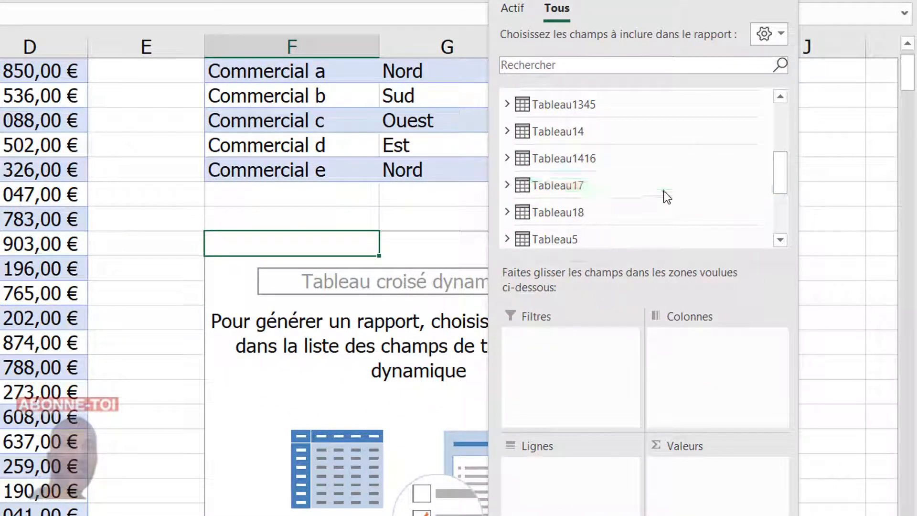
scroll(664, 191, "down", 3)
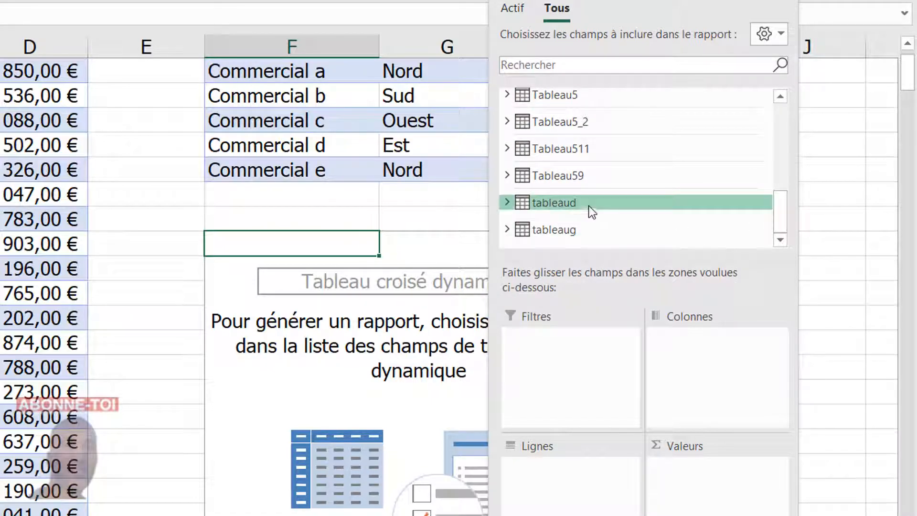
mouse_move(585, 206)
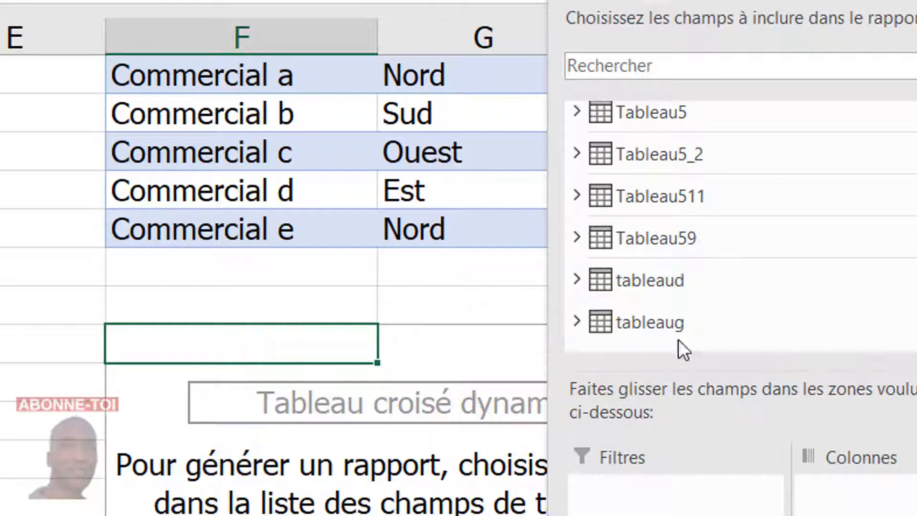
left_click(576, 280)
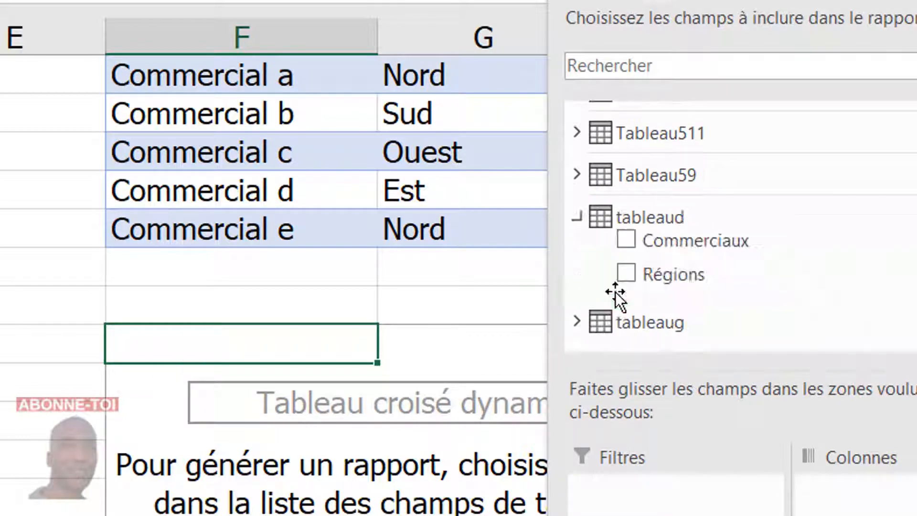
left_click(659, 322)
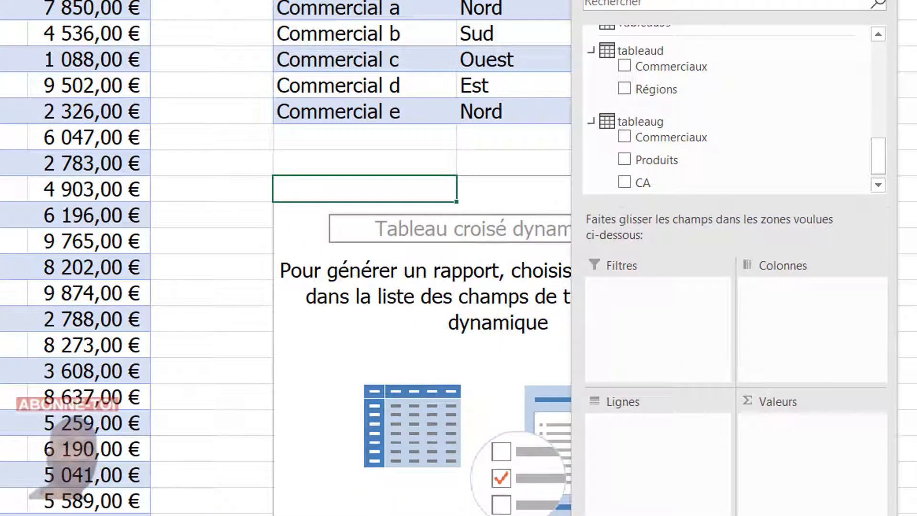
left_click_drag(736, 1, 106, 1)
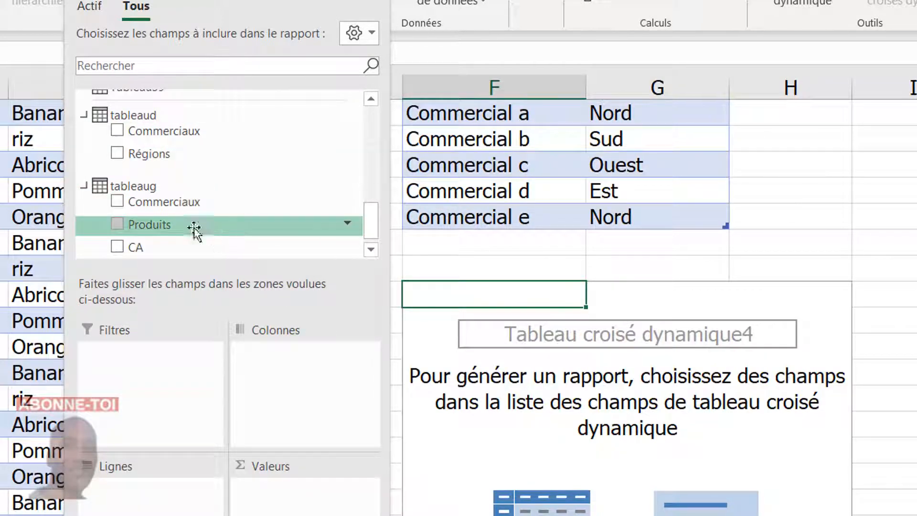
Summarise CA from tableaug as values, with Commerciaux above Régions from tableaud as the row fields.
left_click_drag(145, 248, 309, 515)
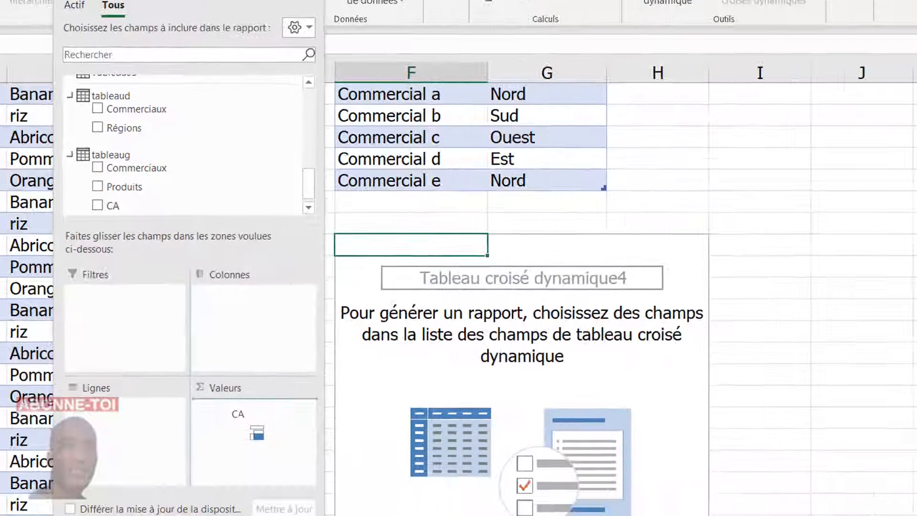
left_click_drag(257, 433, 215, 432)
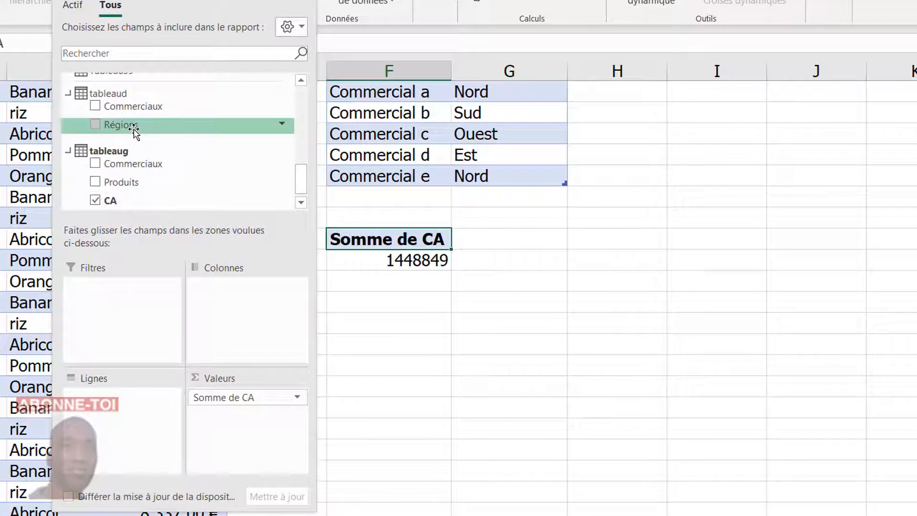
left_click_drag(133, 125, 112, 404)
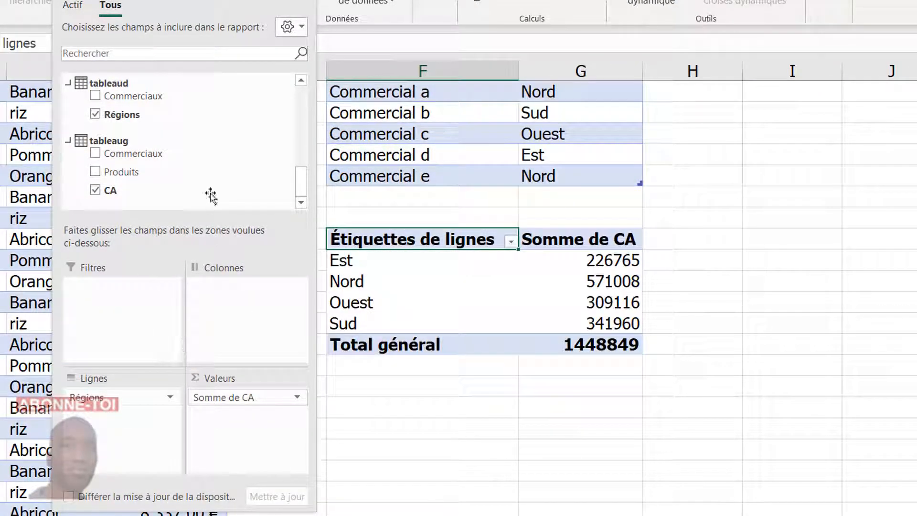
left_click_drag(145, 96, 137, 414)
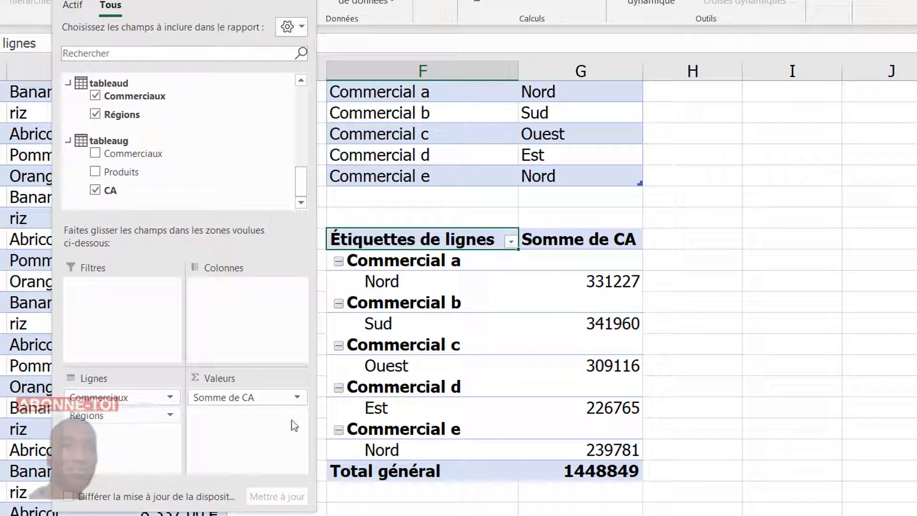
Close the field list and examine the PivotTable's CA totals by salesperson and region.
left_click(294, 2)
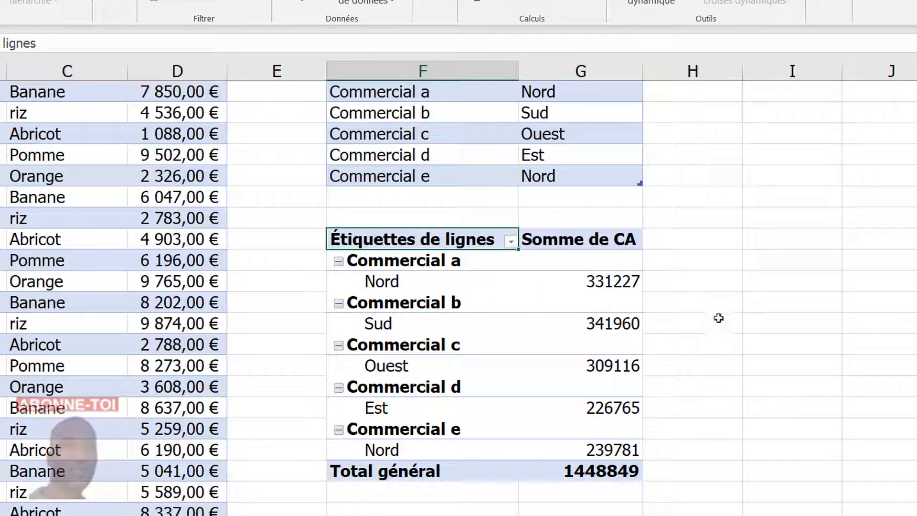
scroll(789, 329, "down", 1)
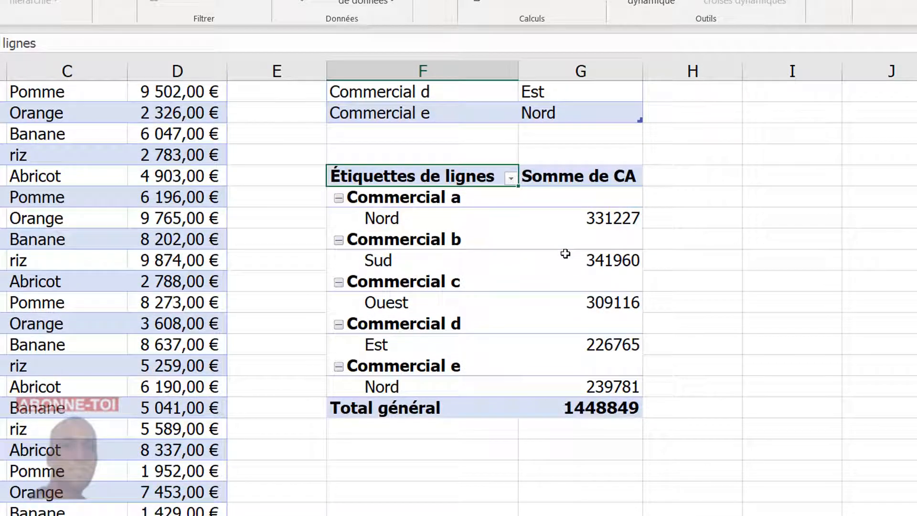
mouse_move(565, 253)
left_click(558, 224)
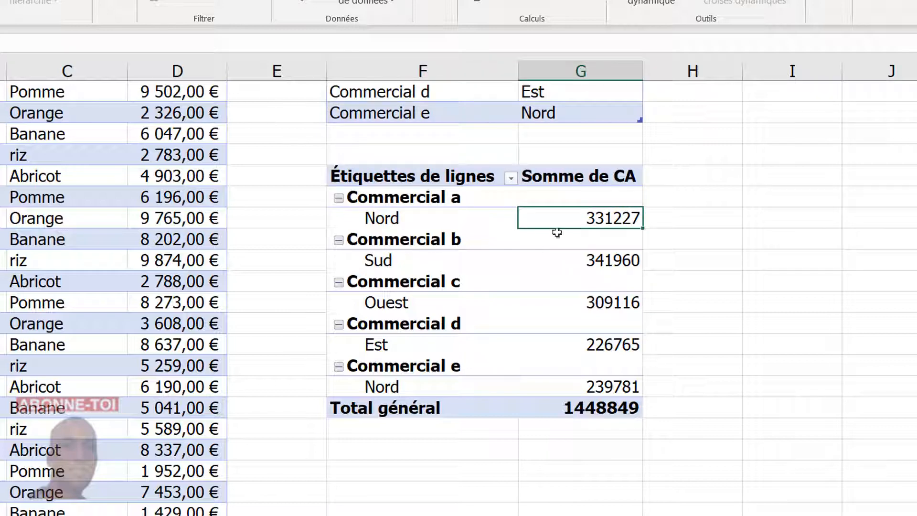
left_click(404, 204)
left_click(401, 284)
scroll(420, 267, "up", 2)
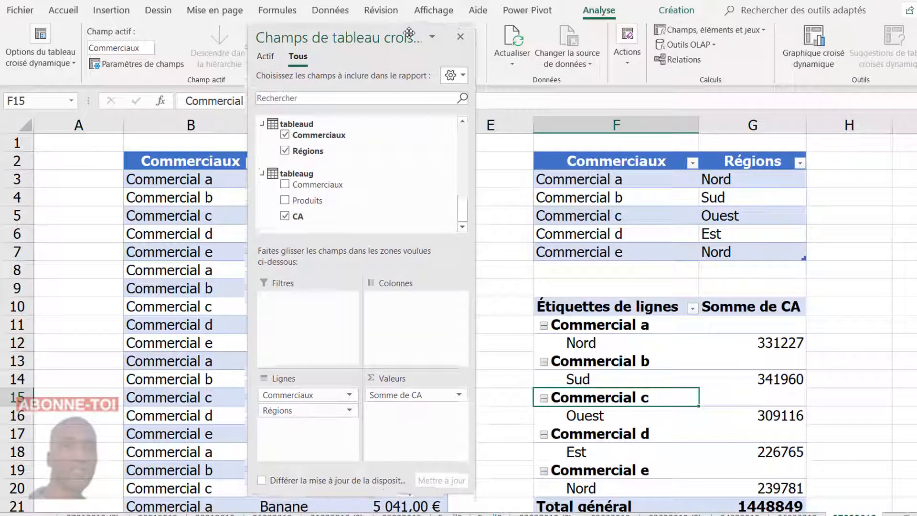
Reorder the row fields so Régions comes above Commerciaux, and deselect the PivotTable to view the regrouped report.
left_click_drag(409, 33, 410, 26)
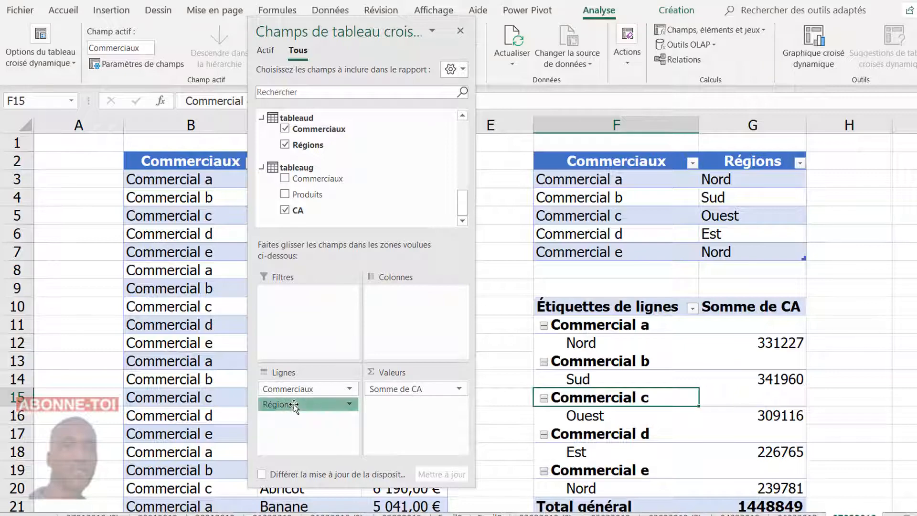
mouse_move(292, 406)
left_mouse_down()
mouse_move(307, 407)
mouse_move(316, 395)
left_mouse_up()
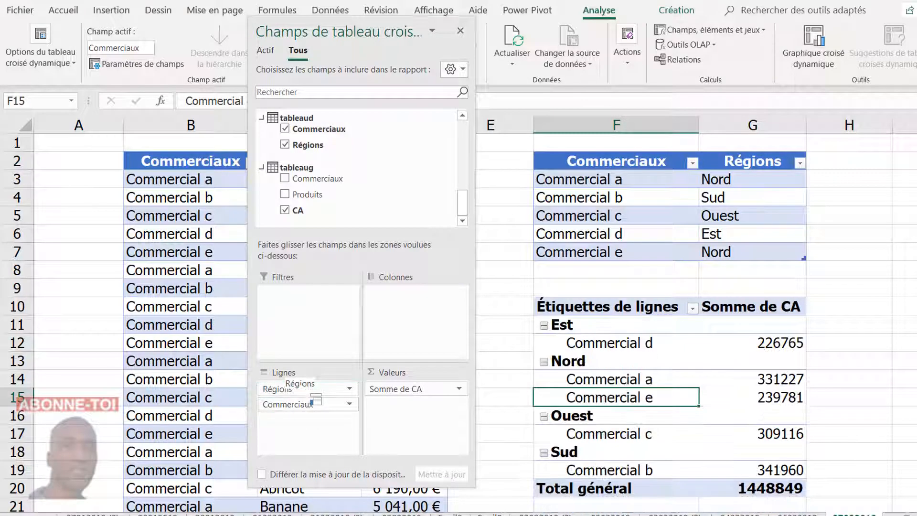
left_click(888, 212)
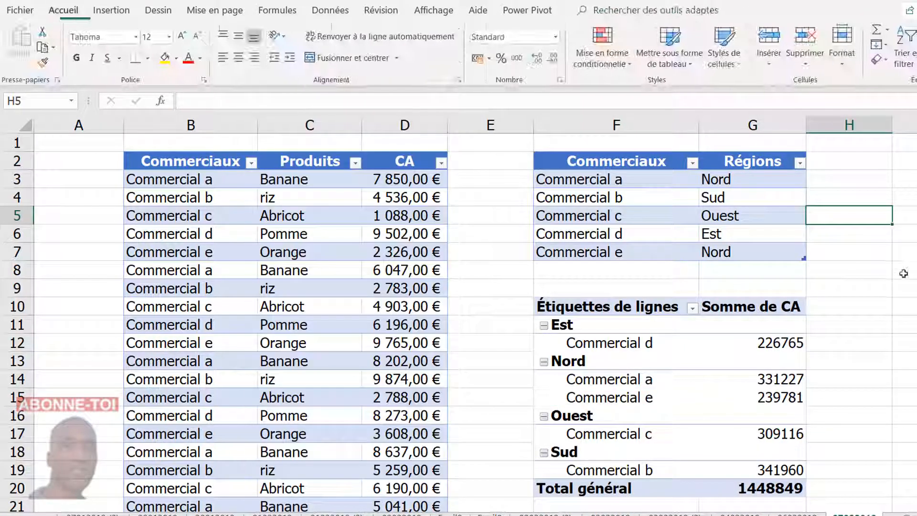
scroll(905, 272, "down", 2)
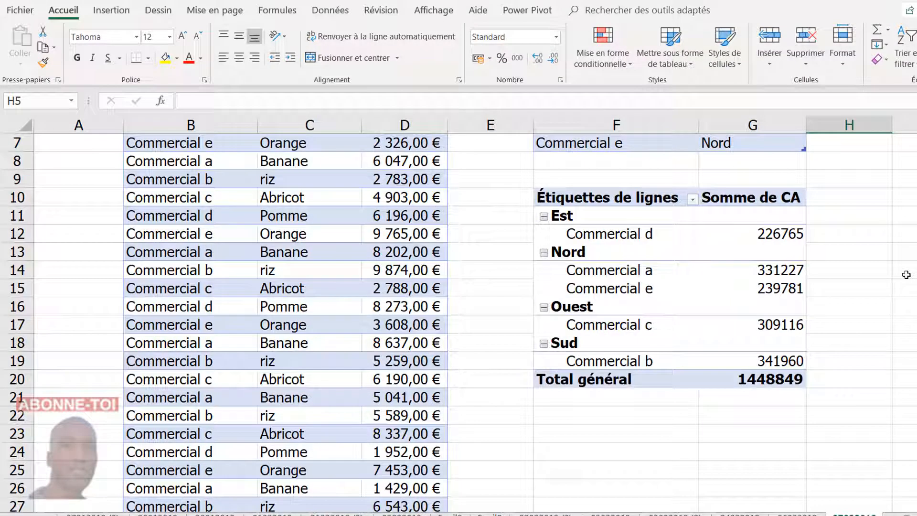
scroll(907, 275, "up", 2)
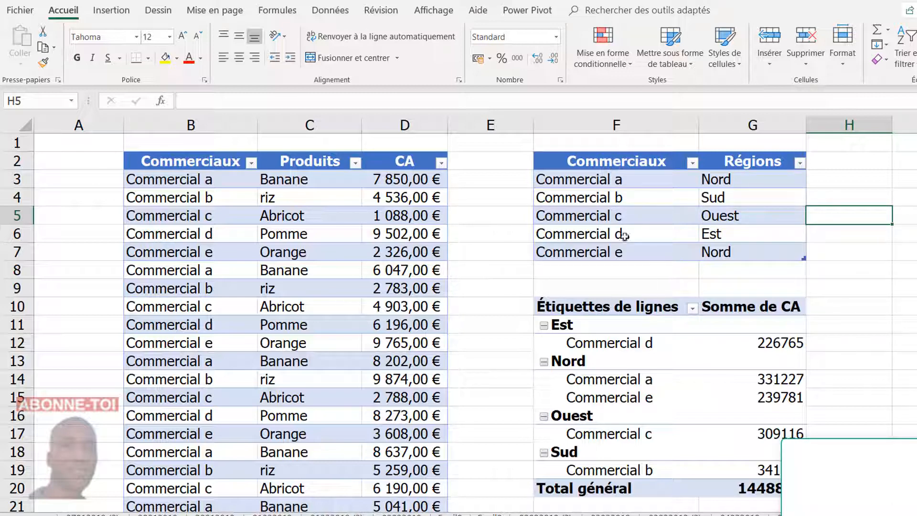
Review the salespeople in F3:F7 of the Régions table, and close the field list with PivotTable cell G12 selected.
left_click(607, 180)
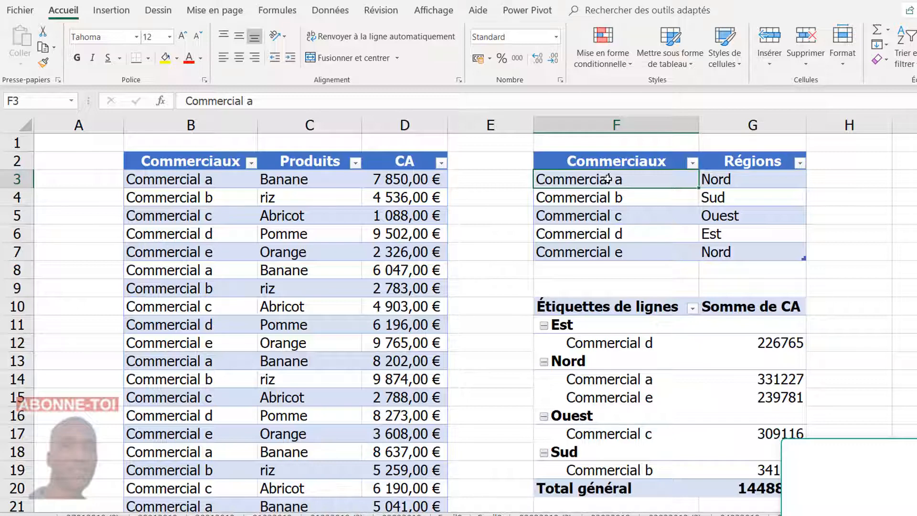
left_click_drag(607, 180, 589, 253)
left_click(609, 178)
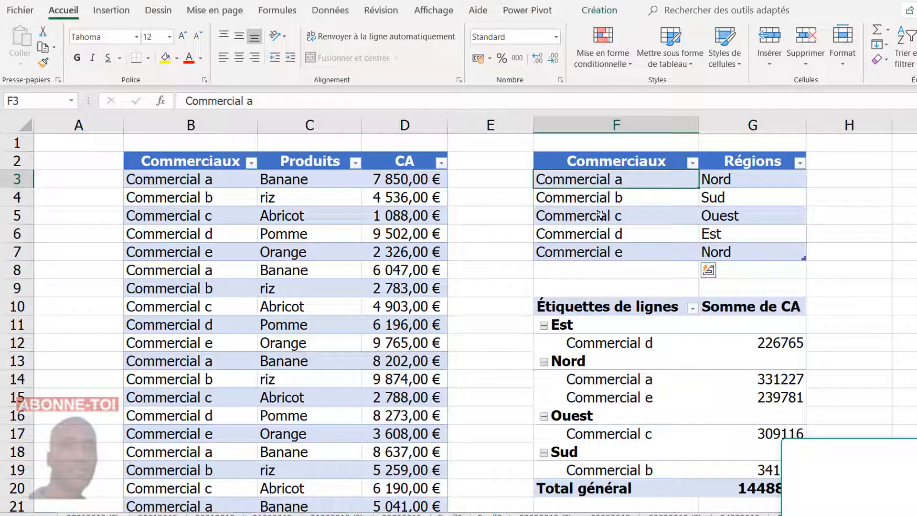
left_click_drag(601, 215, 599, 253)
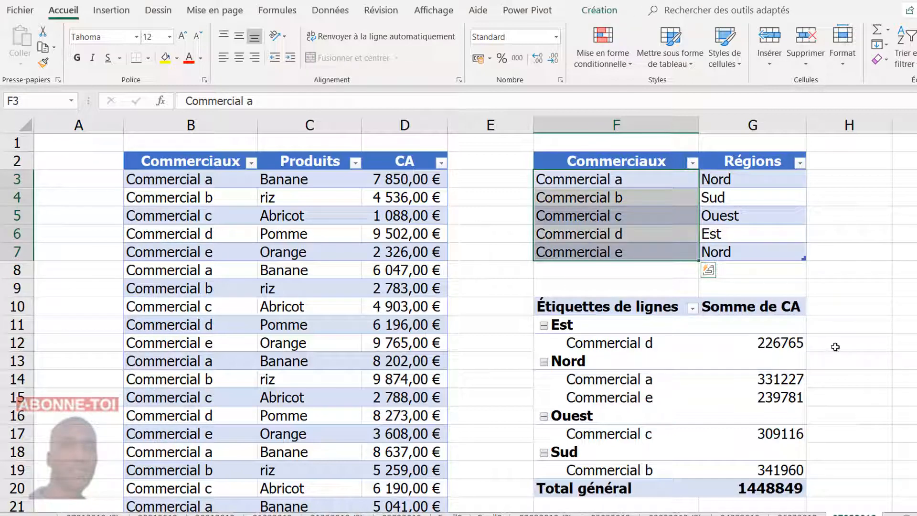
left_click(700, 345)
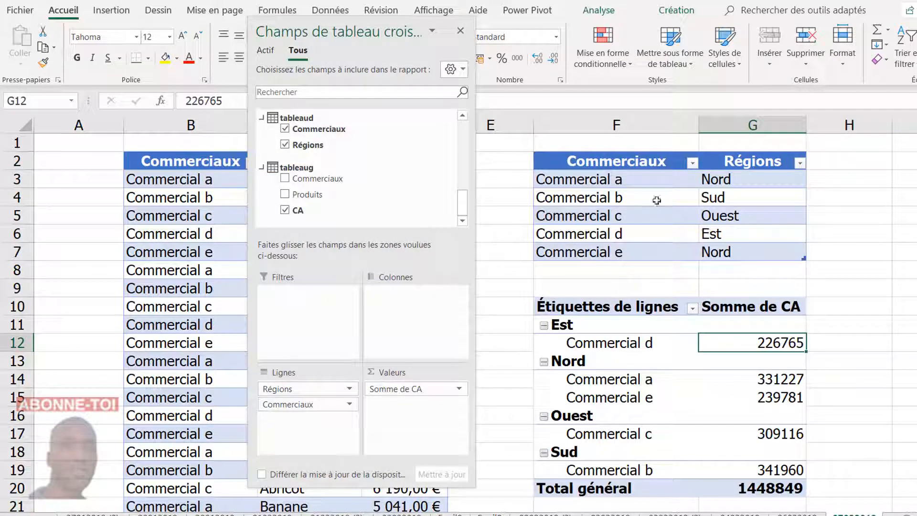
left_click(461, 31)
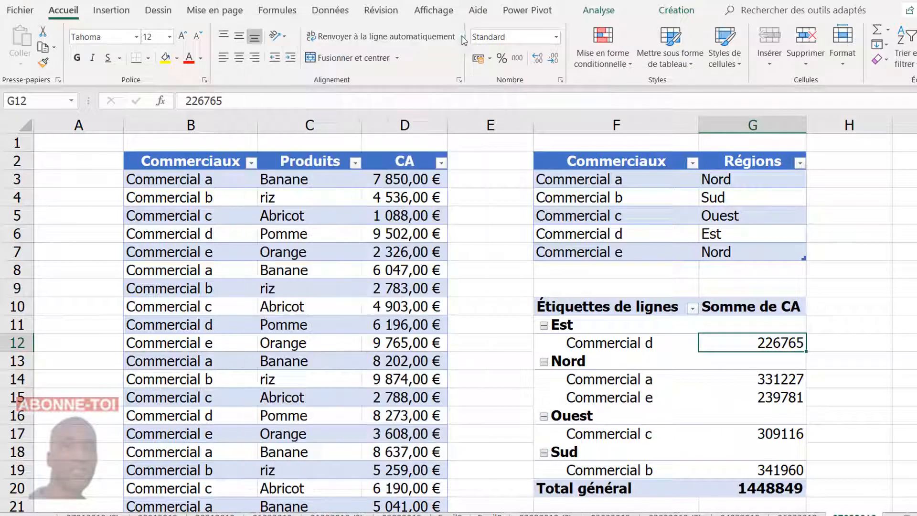